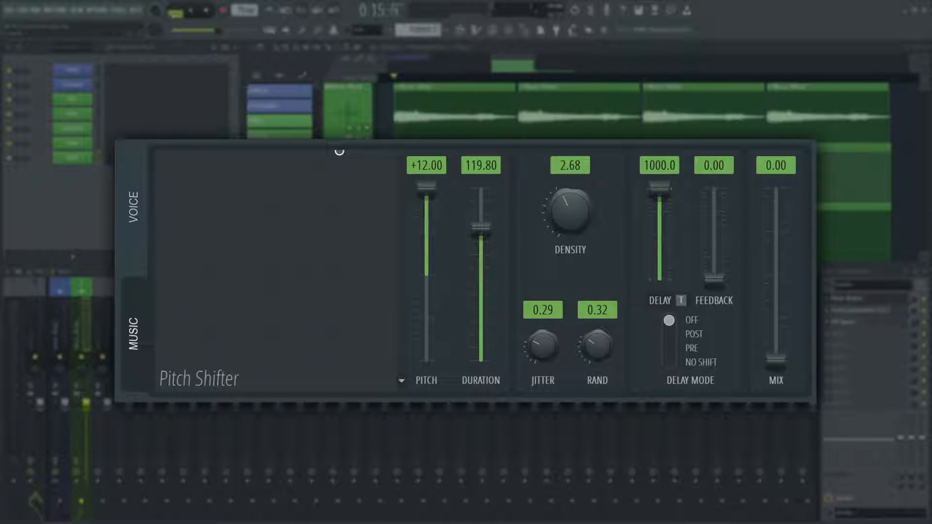
Play the monophonic audio and lower the Voice mode's Formant to -2.00 on the pitch-formant display
key("space")
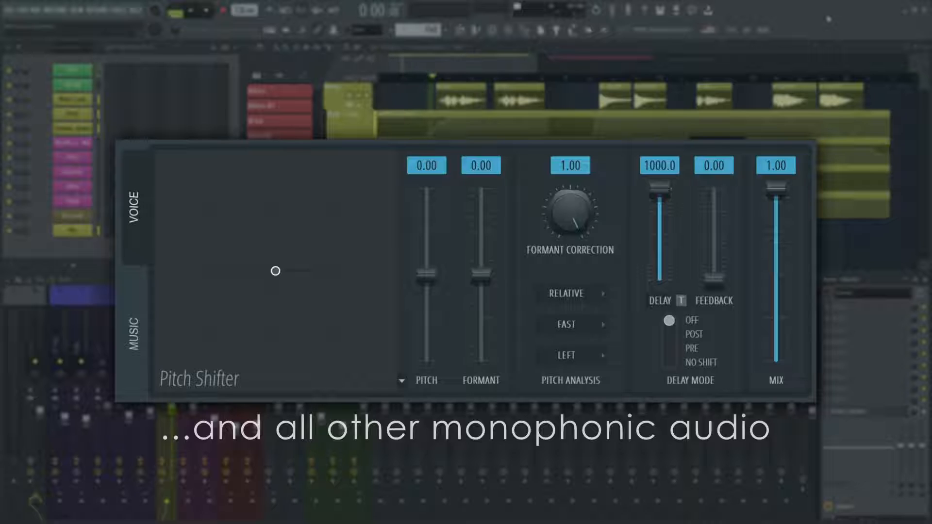
key("space")
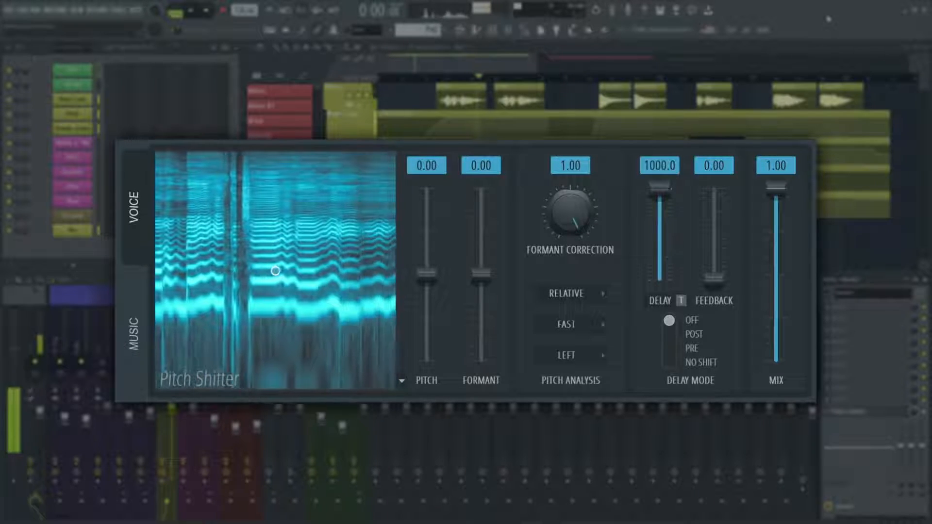
mouse_move(275, 270)
left_mouse_down()
mouse_move(275, 150)
mouse_move(275, 270)
left_mouse_up()
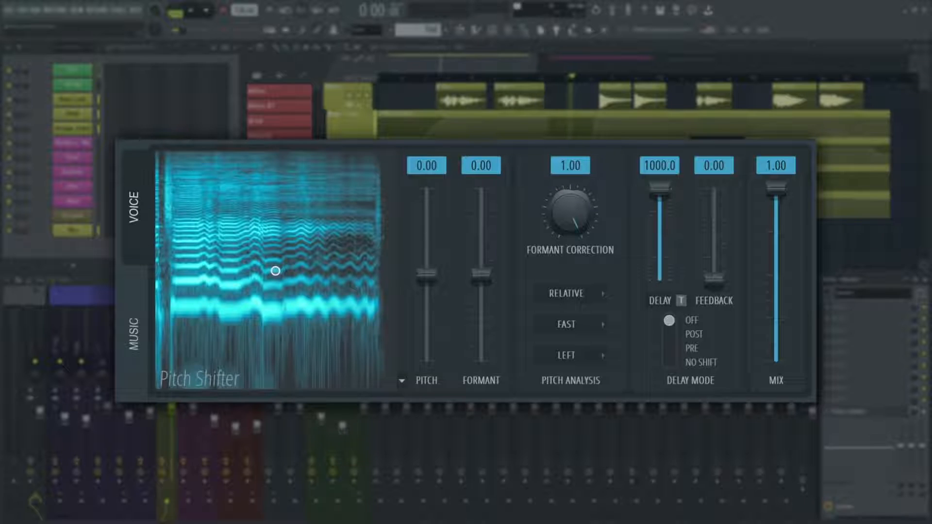
left_click_drag(275, 270, 255, 271)
Set the Voice mode's pitch analysis to Accurate and try further moves on the pitch-formant display
left_click(604, 328)
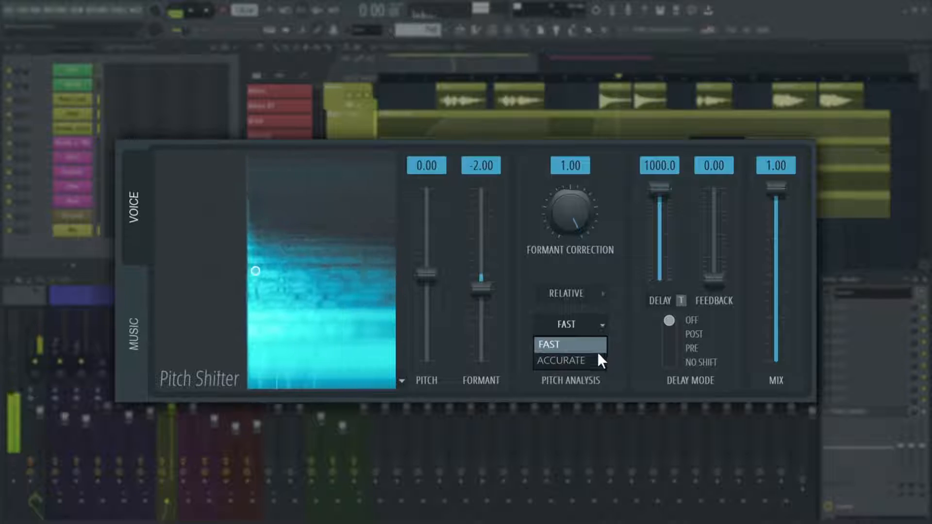
left_click(563, 360)
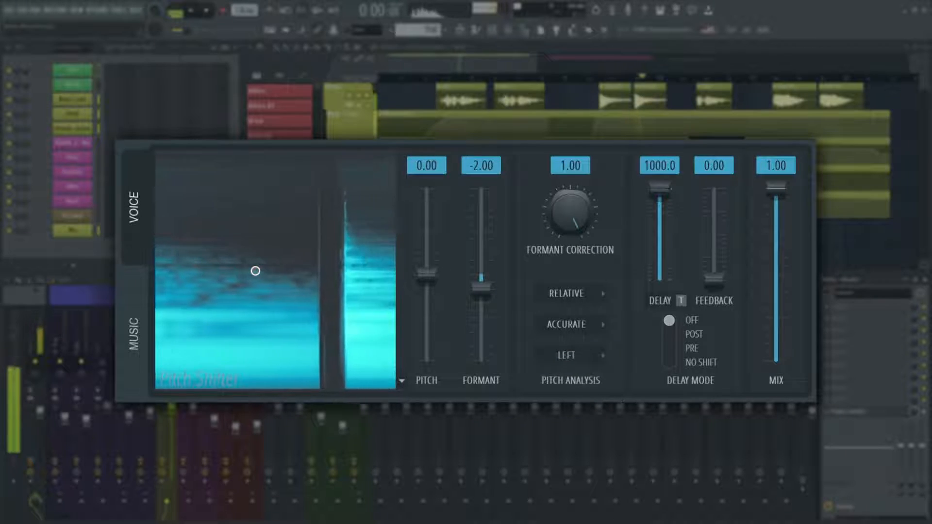
mouse_move(255, 271)
left_mouse_down()
mouse_move(253, 150)
mouse_move(256, 201)
left_mouse_up()
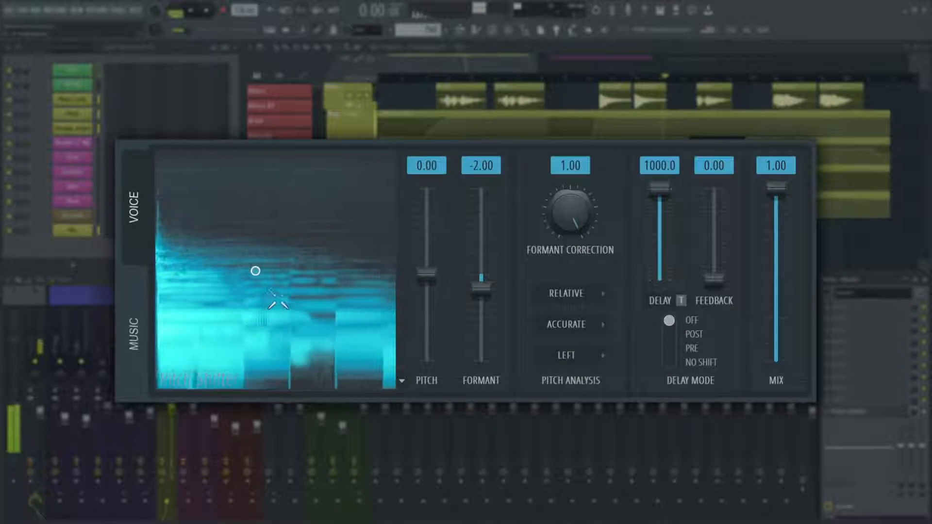
mouse_move(255, 271)
left_mouse_down()
mouse_move(246, 271)
mouse_move(266, 276)
mouse_move(262, 353)
mouse_move(191, 282)
mouse_move(208, 254)
mouse_move(245, 258)
mouse_move(255, 270)
left_mouse_up()
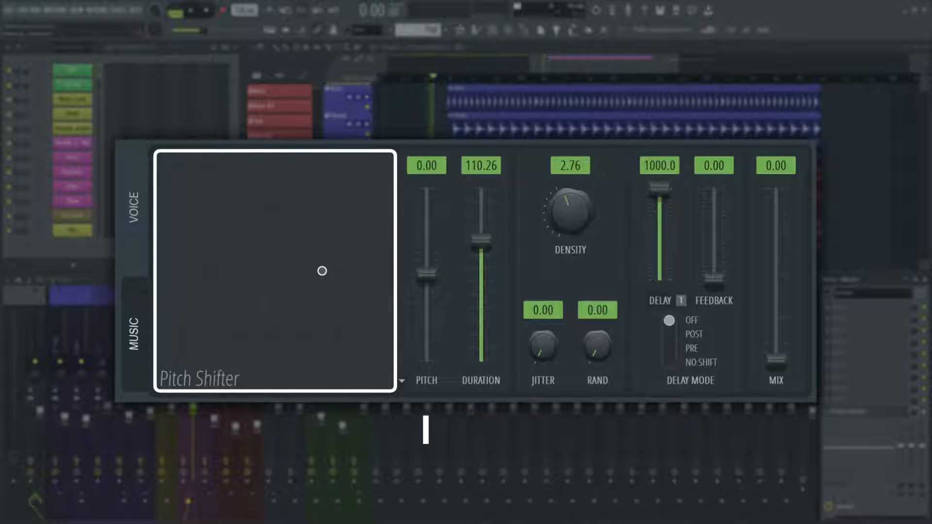
Play the patches and set the Music mode's delay to a tempo-synced 0:2 and feedback to 1.00, then adjust the display point
key("space")
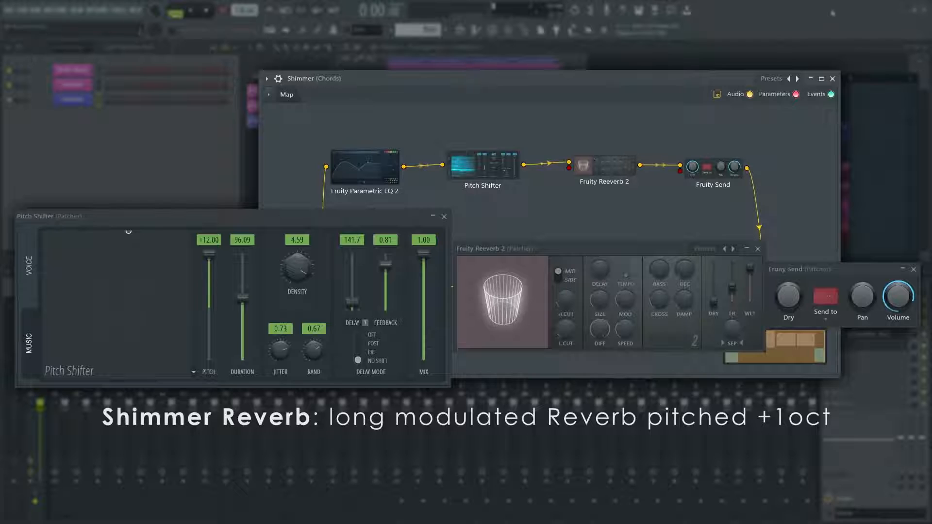
key("space")
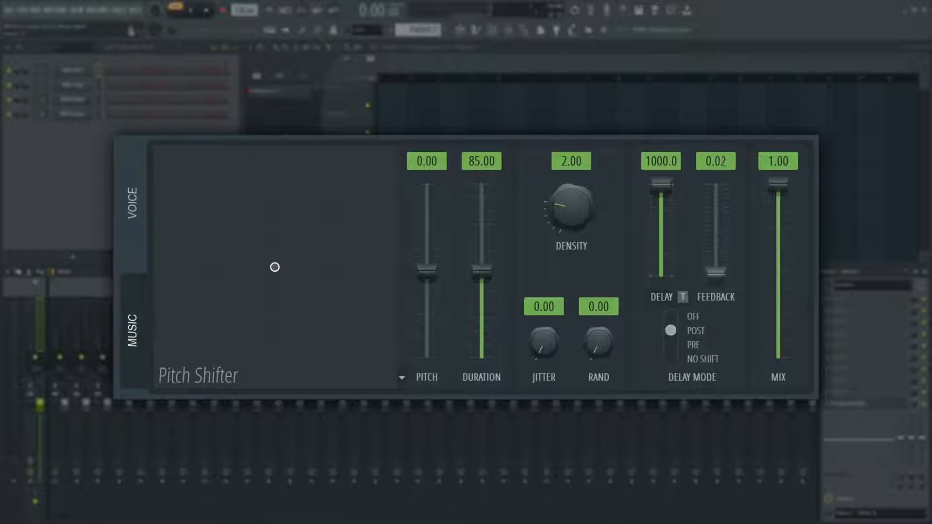
left_click_drag(716, 274, 661, 271)
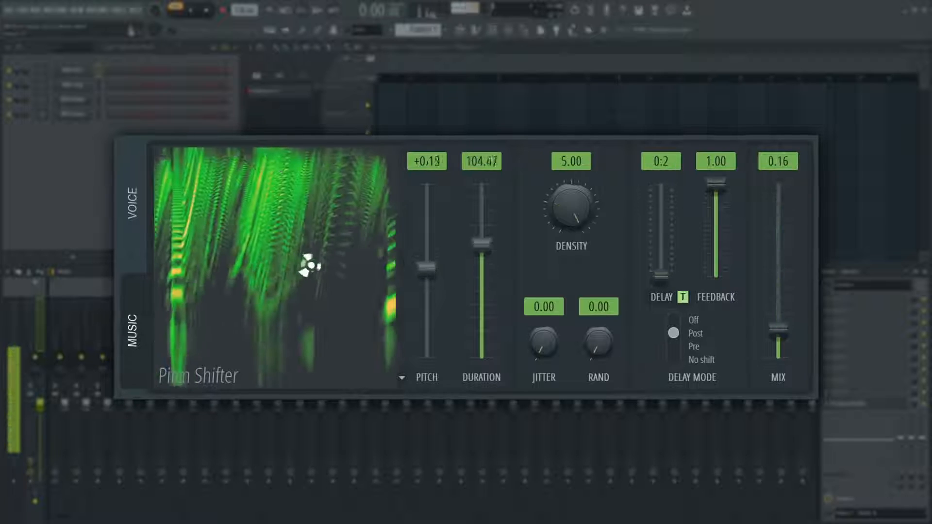
left_click_drag(308, 266, 262, 291)
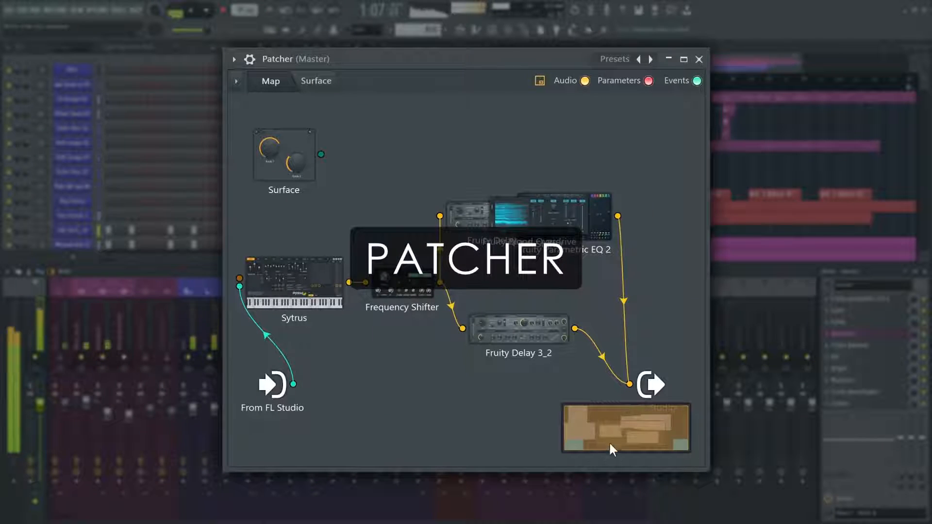
Zoom into the Patcher map, navigate it with the minimap, and toggle the minimap's display option
scroll(598, 432, "up", 5)
left_click_drag(598, 432, 584, 423)
left_click_drag(507, 135, 537, 173)
left_click(539, 81)
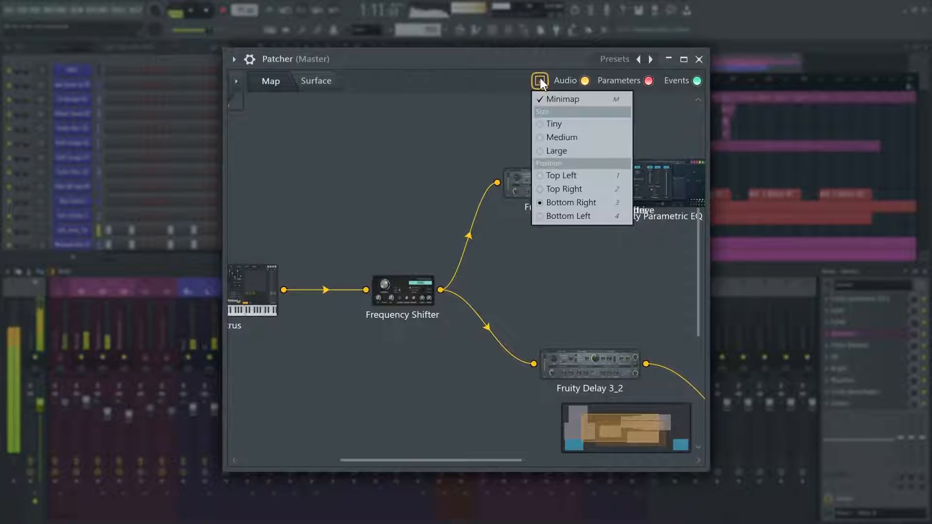
left_click(555, 97)
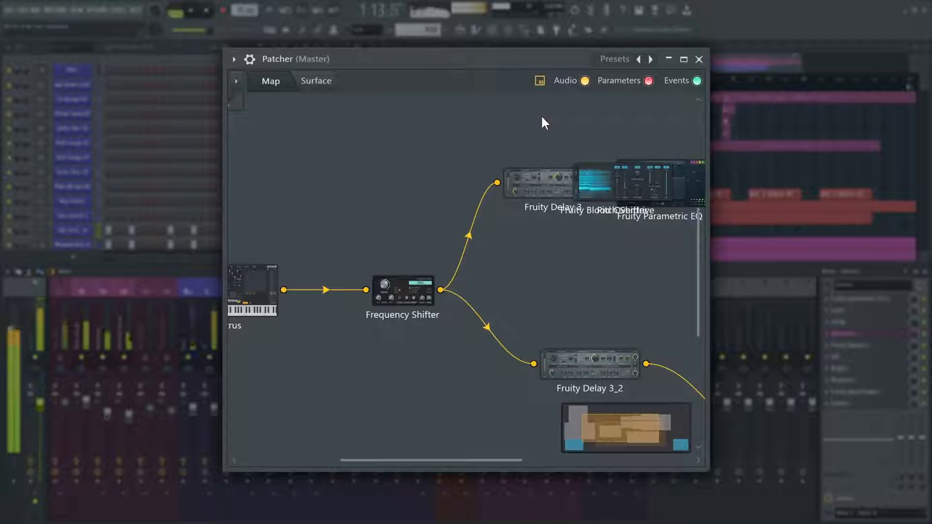
Cycle the Patcher minimap through its Top Left, Top Right, Bottom Right and Bottom Left positions, ending at Bottom Right
left_click(540, 81)
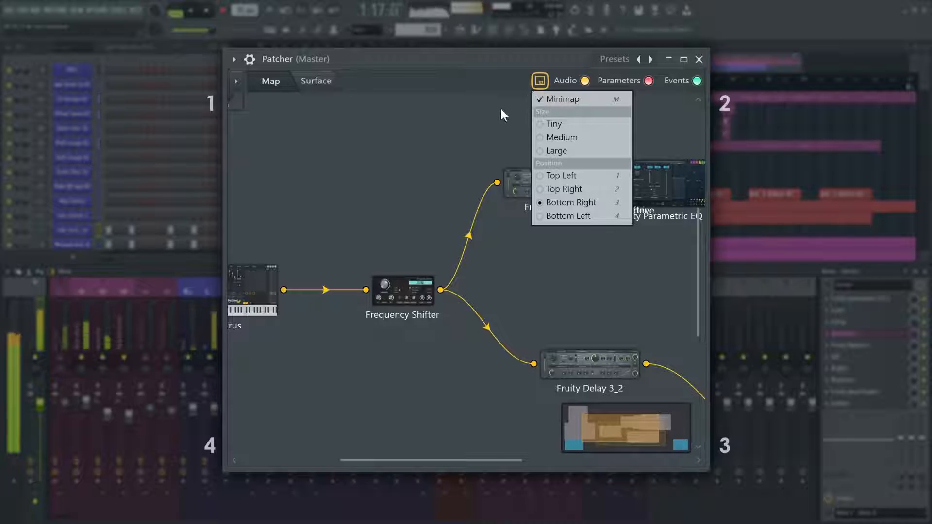
key("1")
key("2")
key("3")
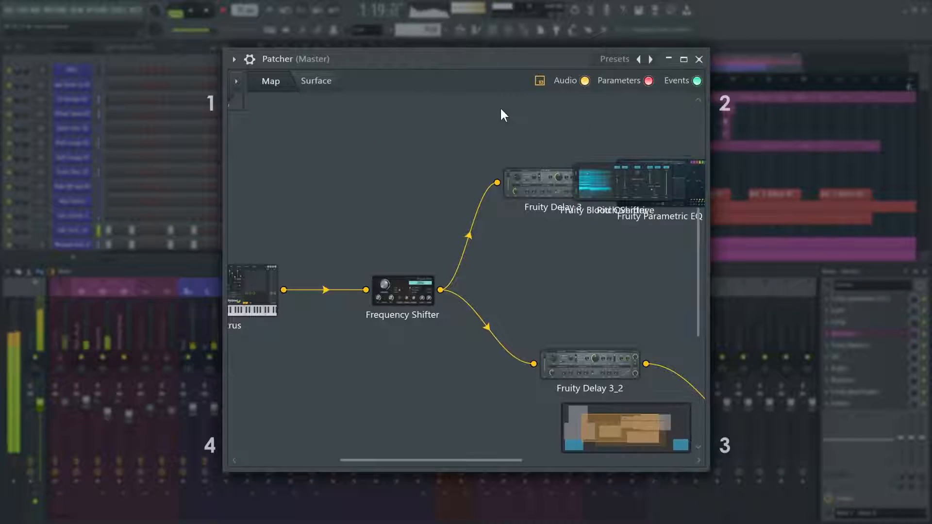
key("4")
key("3")
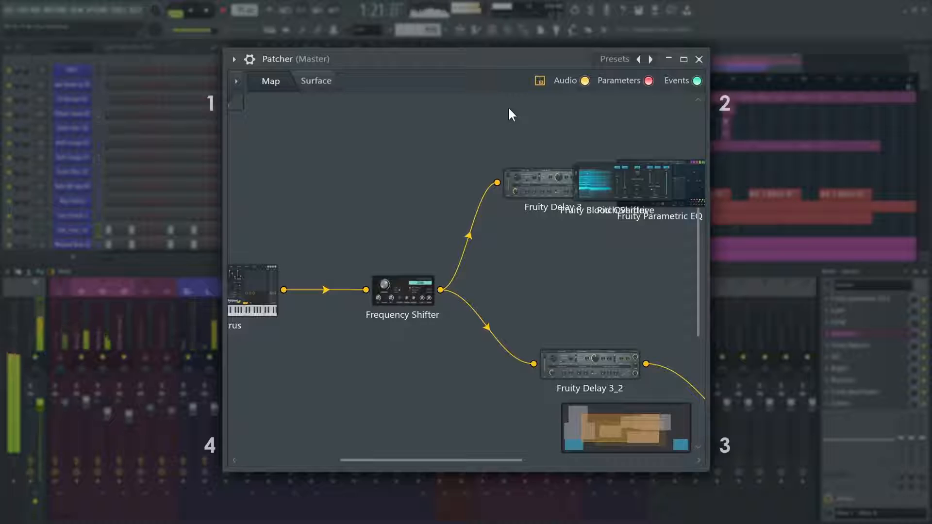
key("4")
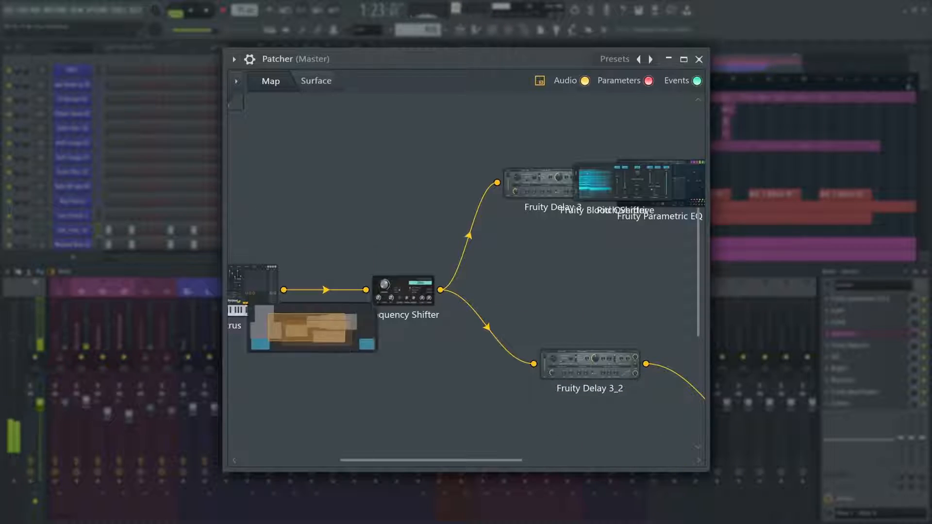
key("3")
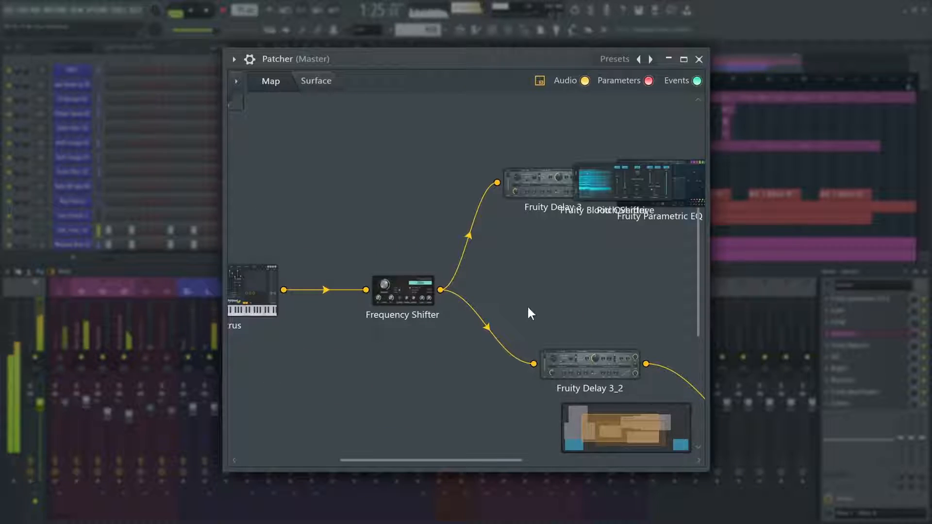
Switch the Patcher map repeatedly between the full overview and the zoomed snapshot around Fruity Delay 3 and Pitch Shifter
left_click_drag(477, 142, 555, 228)
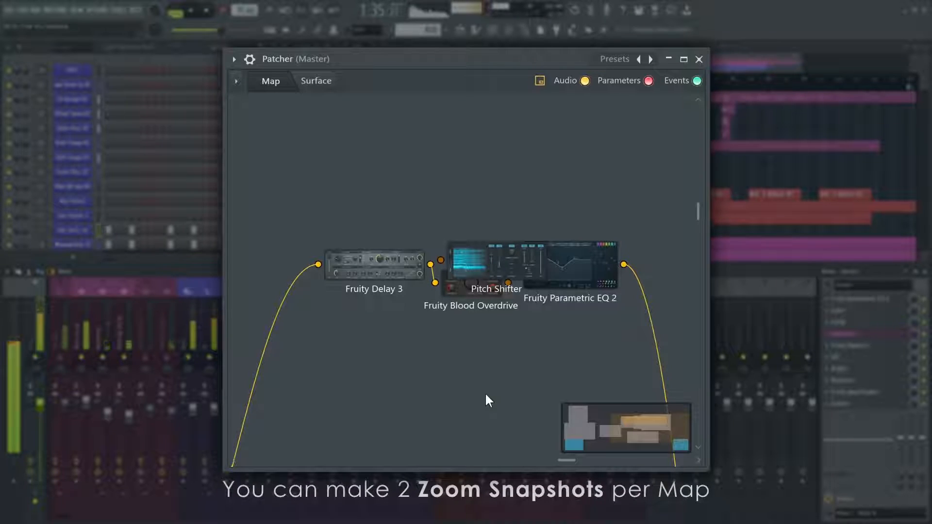
middle_click(485, 394)
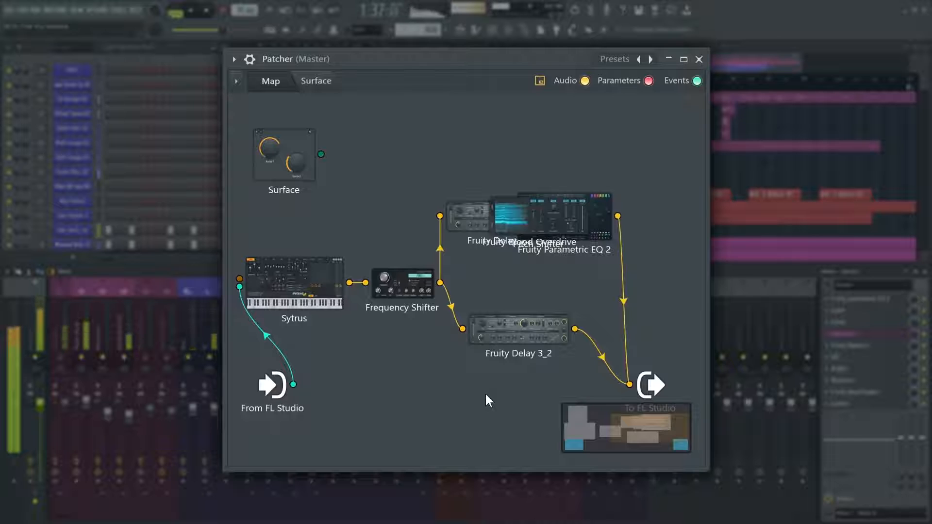
middle_click(486, 395)
middle_click(485, 394)
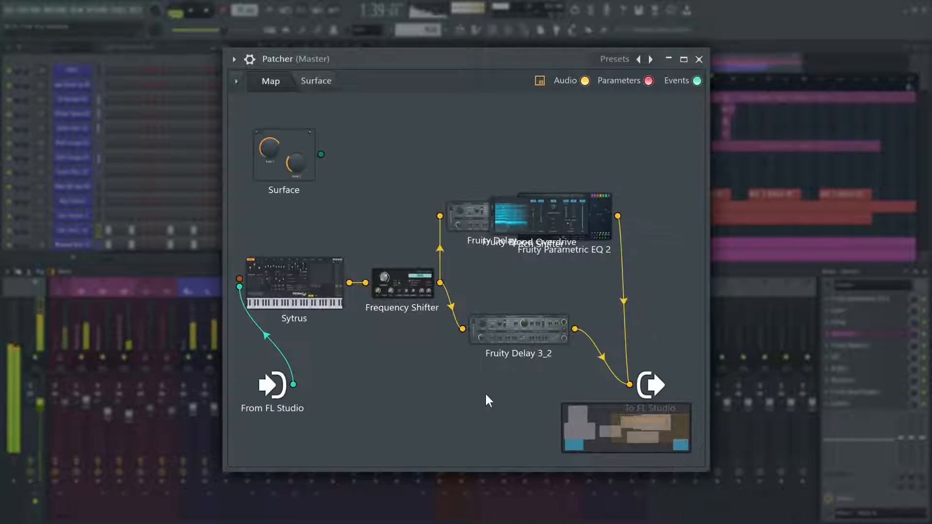
middle_click(486, 394)
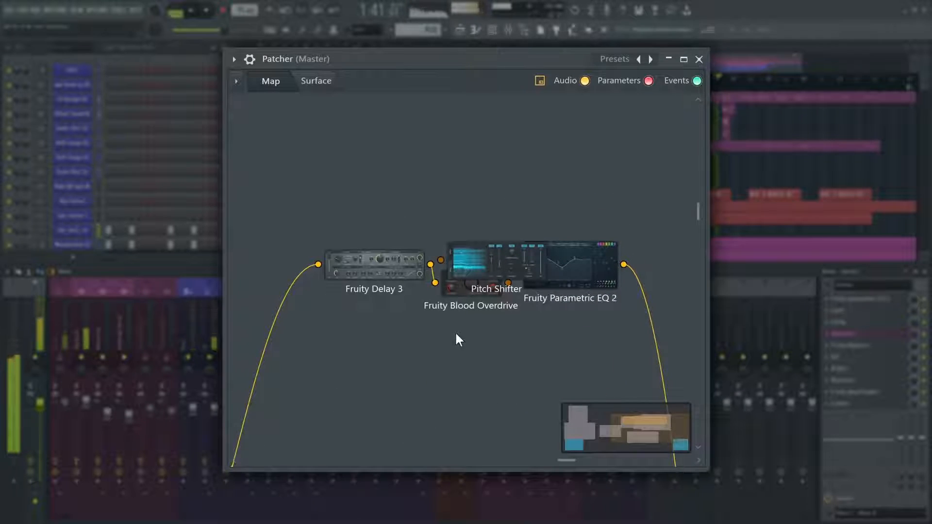
Find DirectWave in the plugin picker and place it on the Patcher map above the Fruity Delay 3 chain
left_click_drag(458, 340, 454, 360)
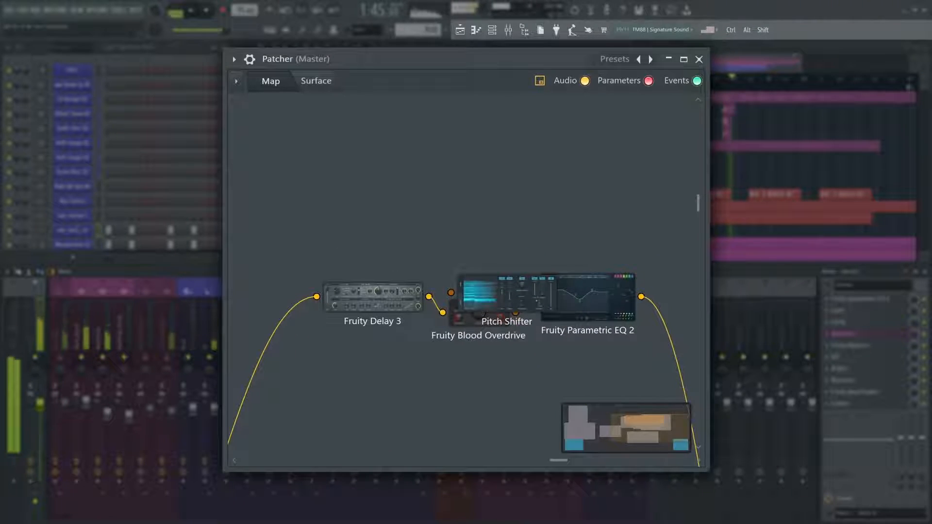
key("F8")
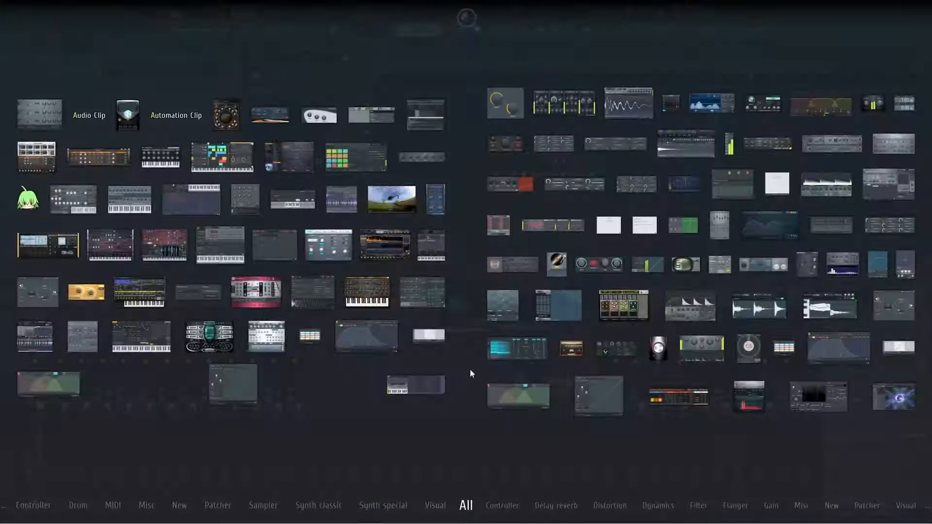
type("dire")
left_click_drag(428, 120, 420, 230)
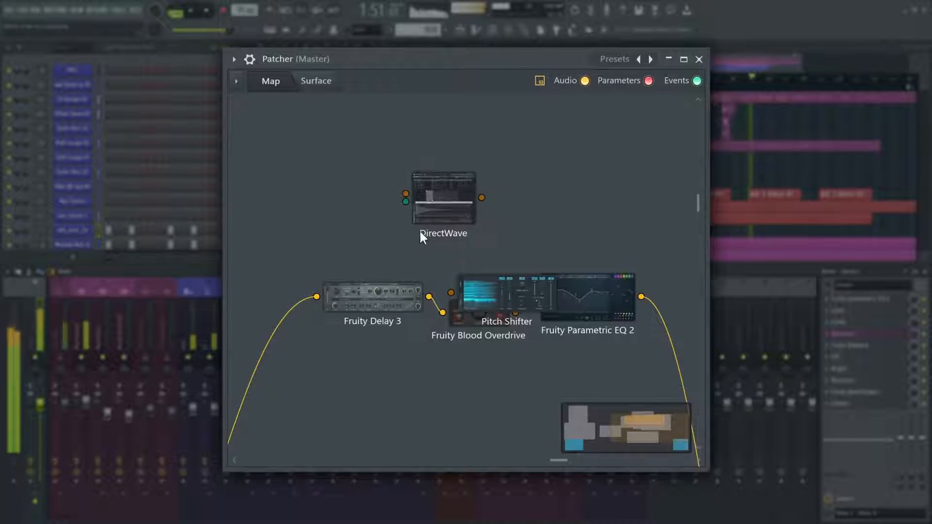
Add an effect from the Filter category to the free area beside DirectWave on the Patcher map
right_click(537, 178)
mouse_move(587, 200)
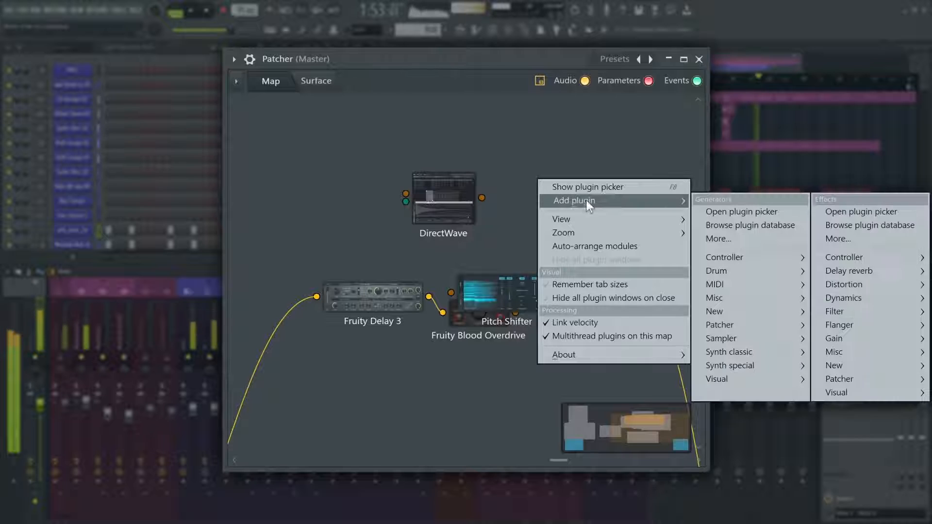
mouse_move(849, 311)
left_click(931, 357)
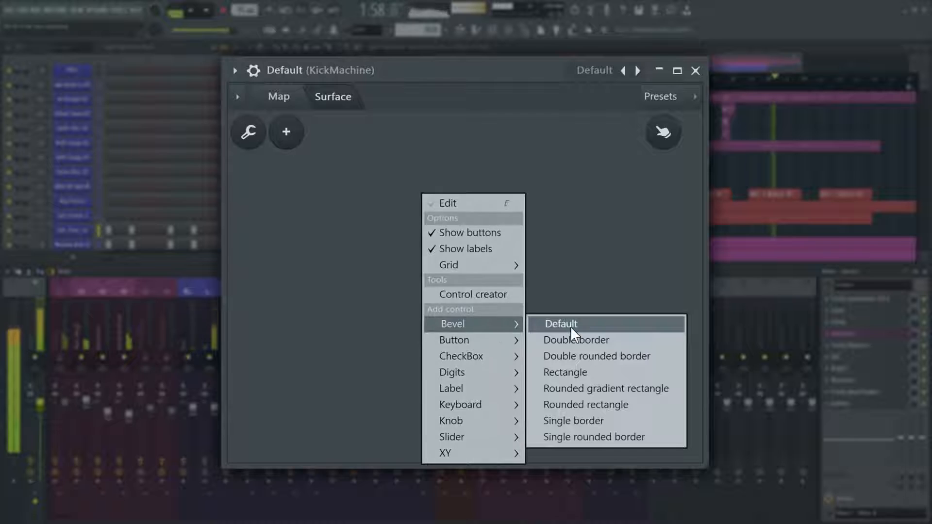
Add a Default bevel control to the KickMachine surface and move it to the middle of the surface
left_click(568, 324)
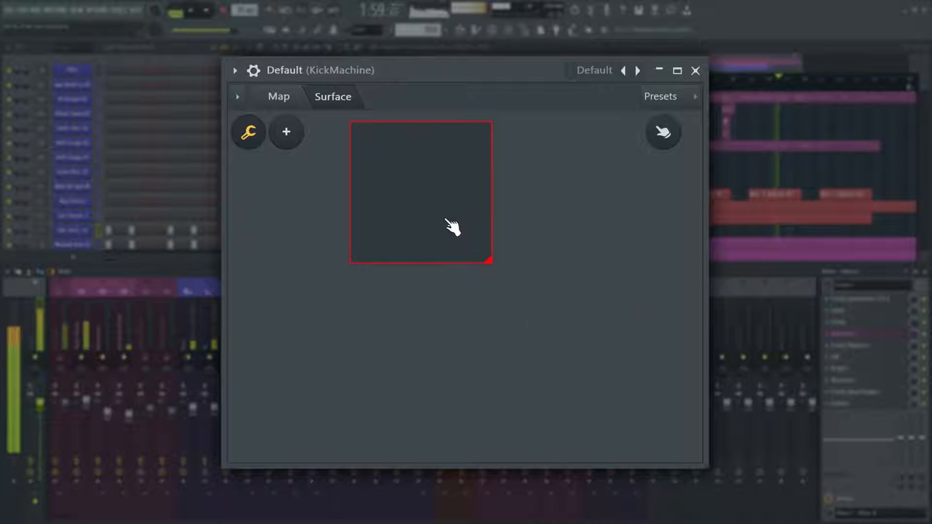
left_click_drag(449, 225, 483, 305)
Set the surface grid to 50px, and move and resize the bevel on that grid
right_click(429, 158)
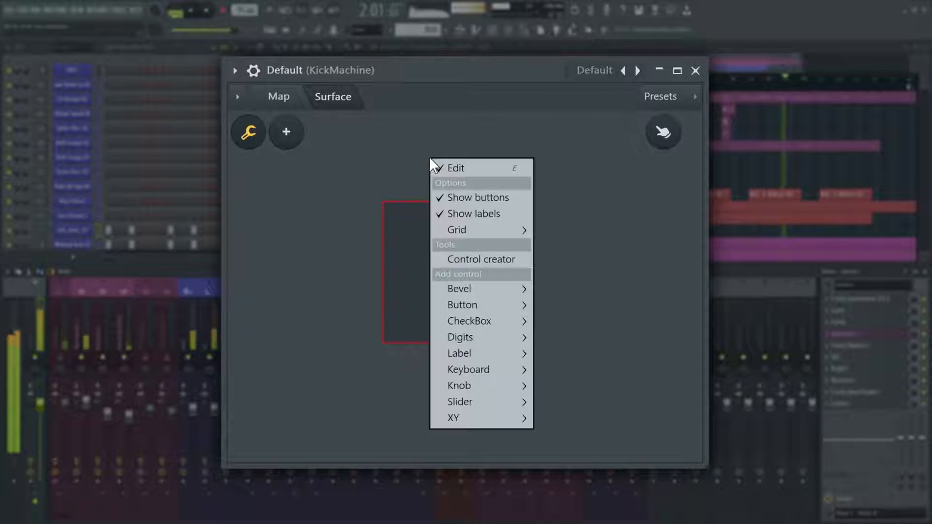
mouse_move(478, 226)
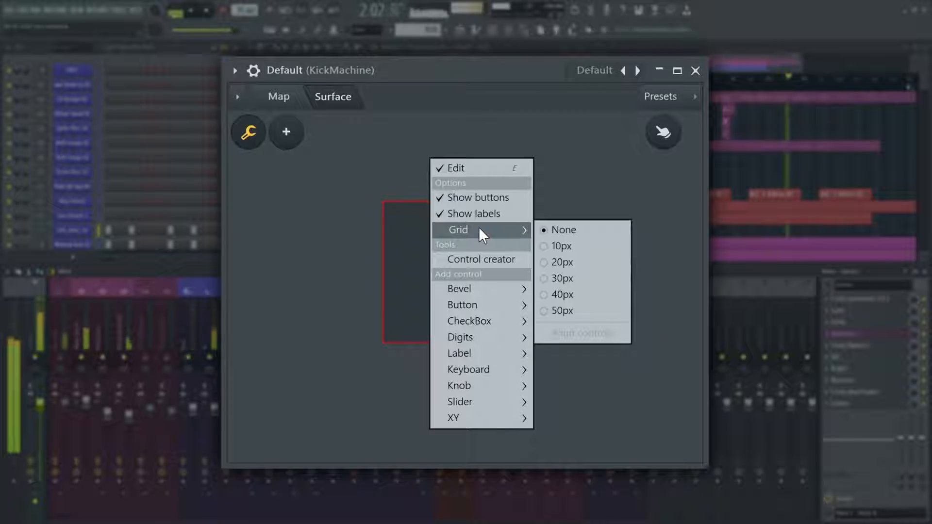
left_click(578, 311)
mouse_move(496, 281)
left_mouse_down()
mouse_move(530, 284)
mouse_move(531, 334)
mouse_move(483, 335)
left_mouse_up()
left_click_drag(510, 391, 348, 244)
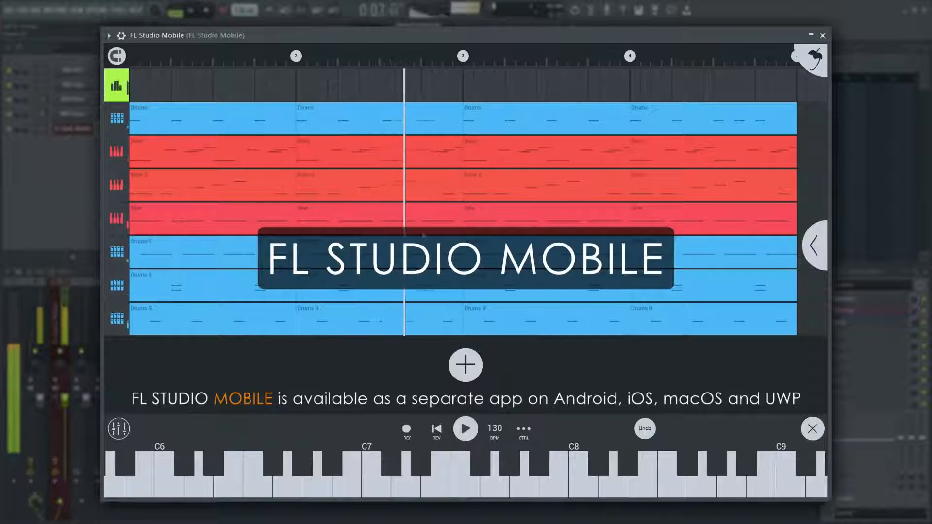
Add FX Reverb 2 to the Bass track's effects in FL Studio Mobile and adjust the reverb's Wet level
left_click(120, 153)
left_click(820, 256)
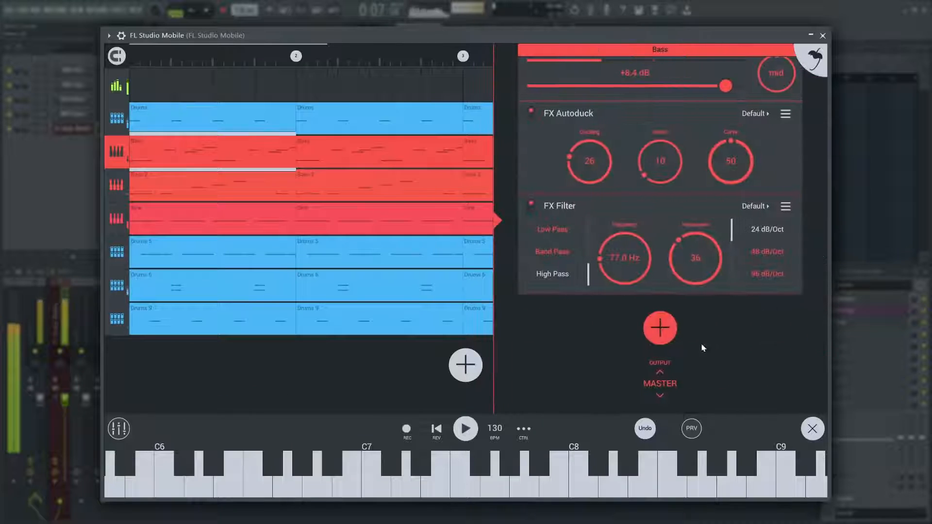
left_click(658, 326)
left_click(492, 387)
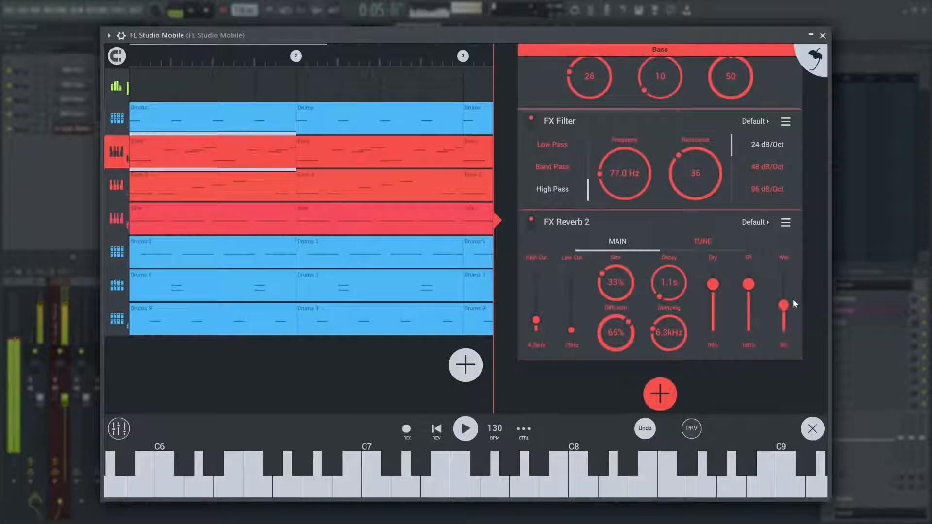
left_click_drag(798, 272, 806, 260)
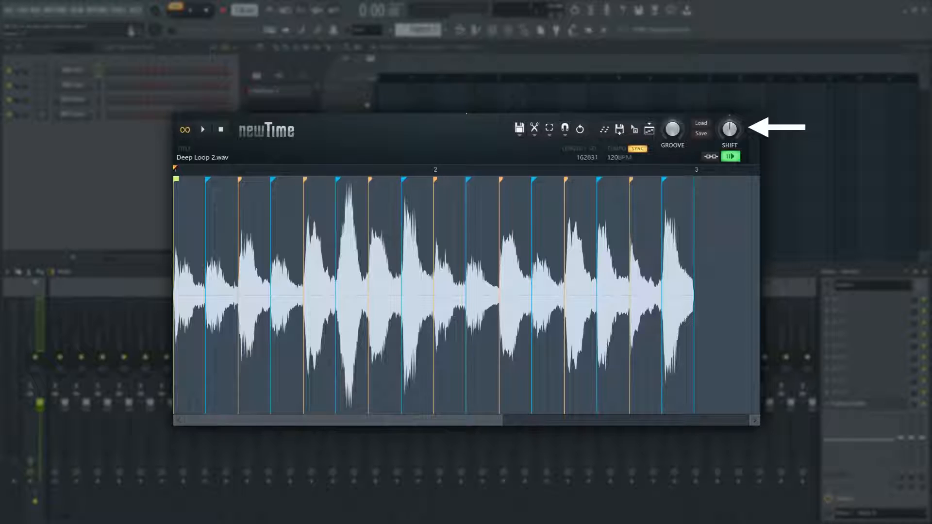
Set newTime's snap to 1/8 beat and start playback of Deep Loop 2.wav
left_click(569, 138)
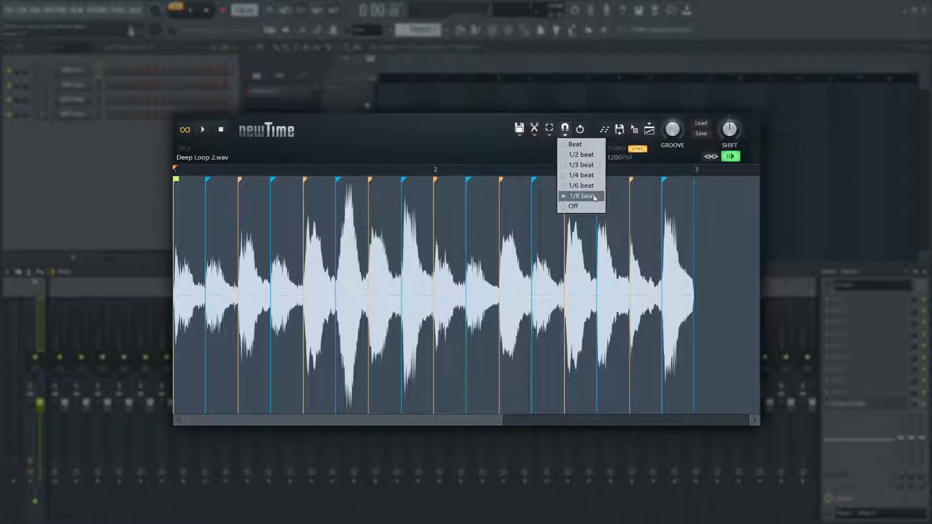
left_click(593, 196)
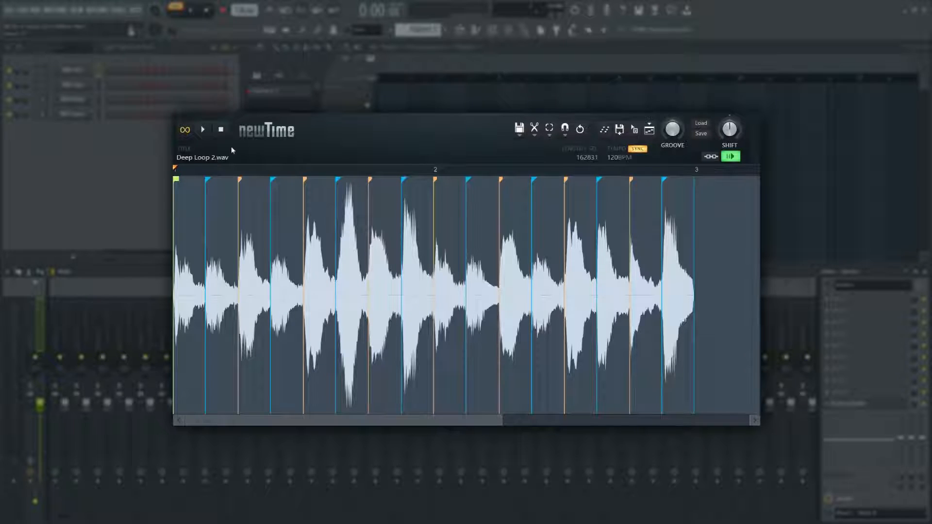
left_click(203, 130)
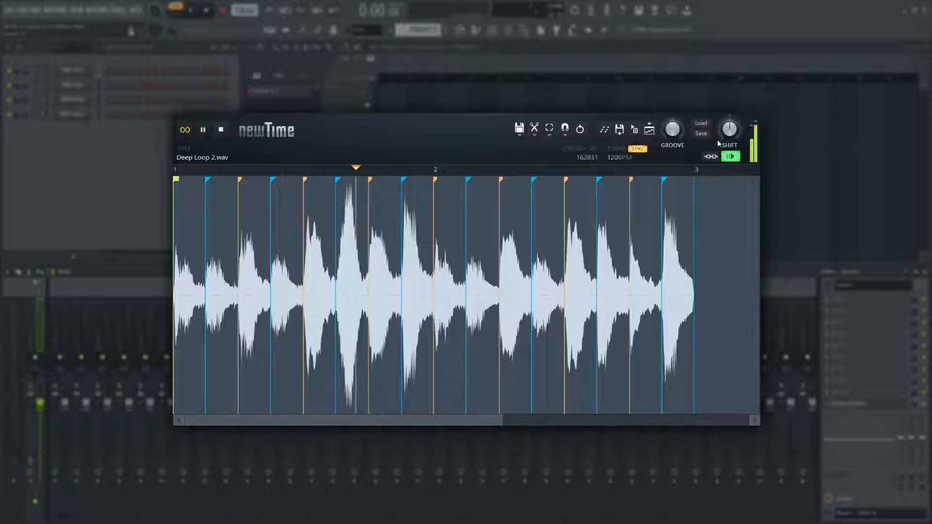
Try several Shift amounts on the loop's off-beat warp markers during playback and reset the Shift control
left_click_drag(729, 129, 730, 119)
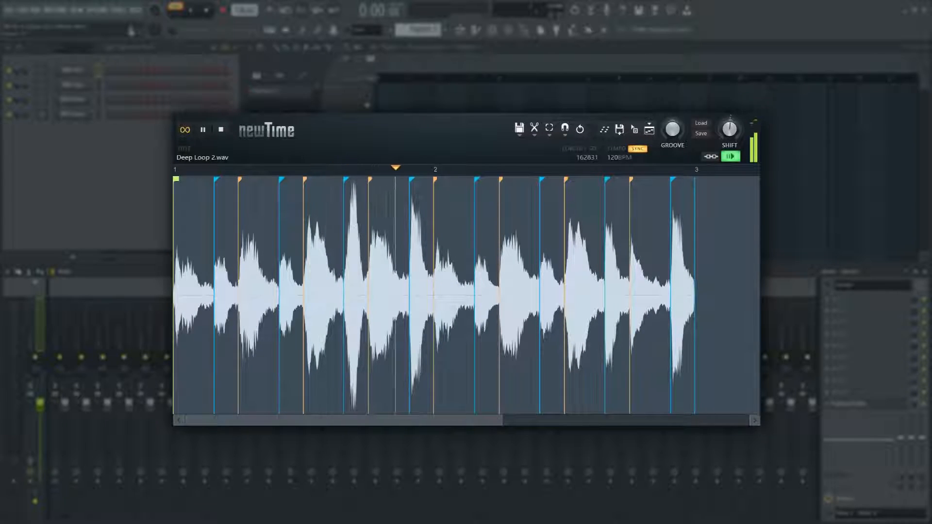
left_click(736, 131)
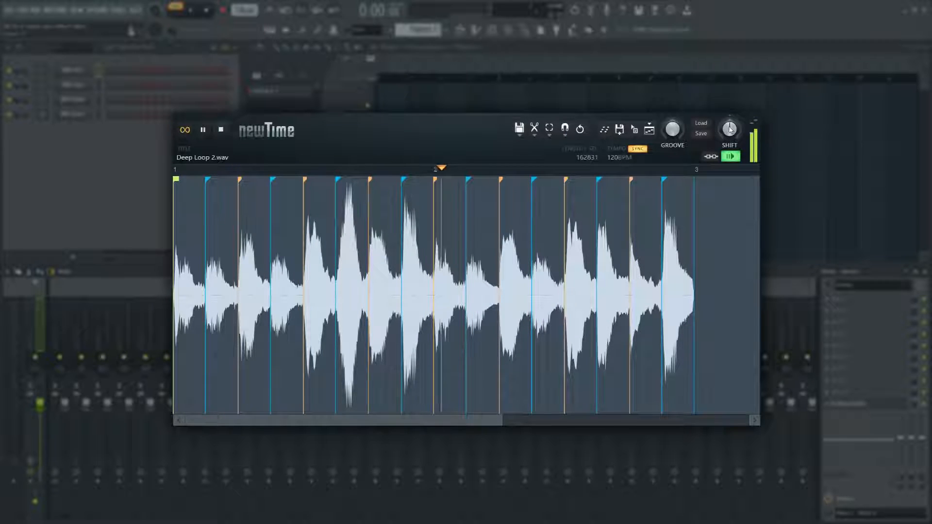
left_click_drag(730, 129, 730, 125)
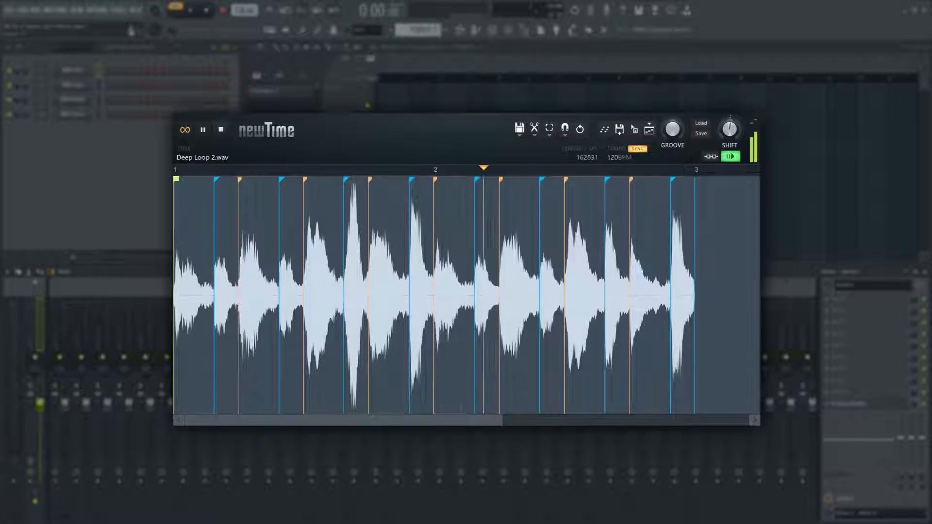
left_click_drag(730, 124, 729, 121)
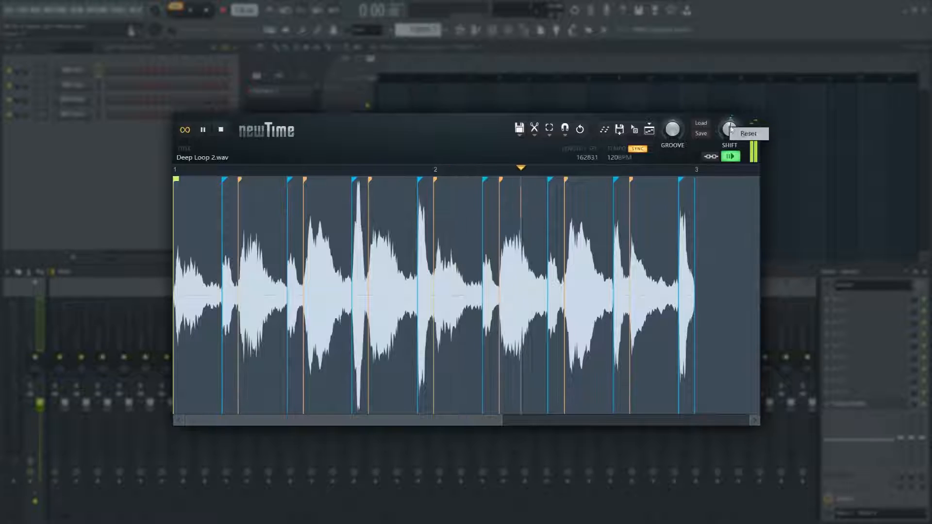
left_click(750, 133)
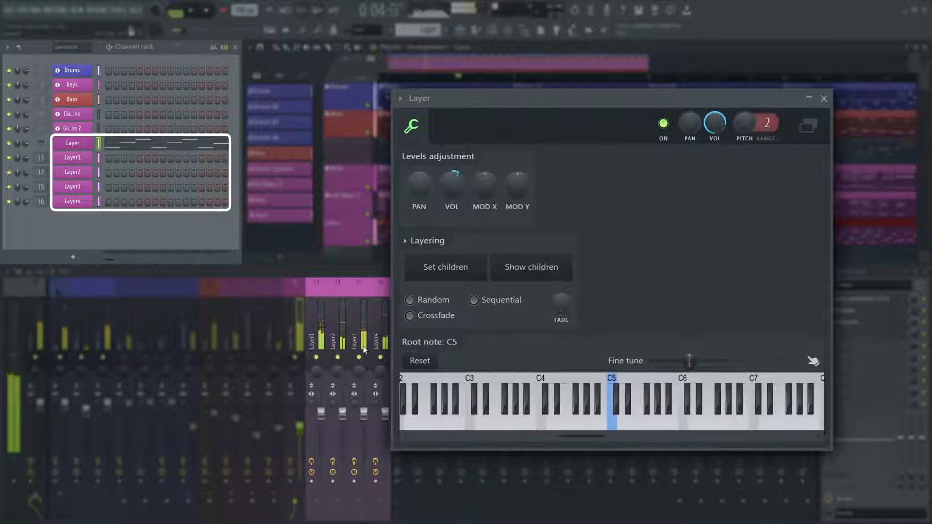
Enable Sequential layering for the Layer channel's children
left_click(485, 303)
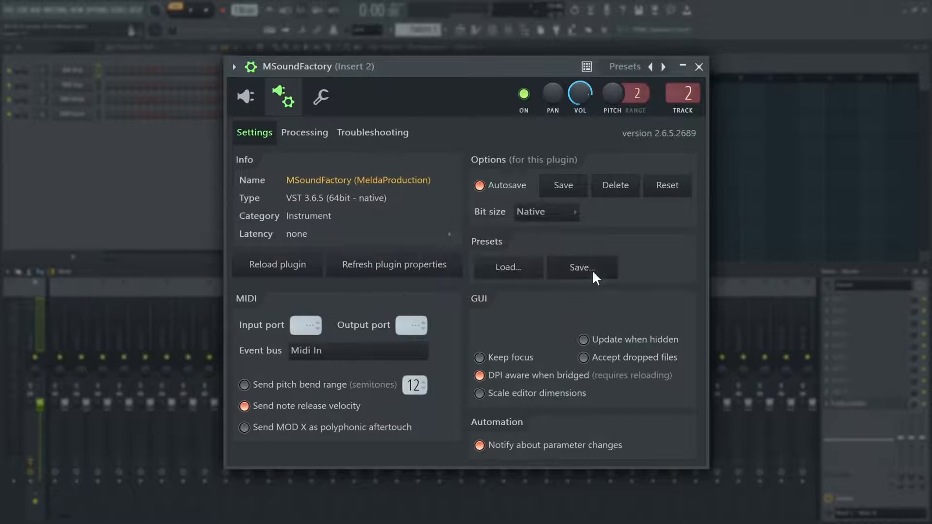
Start saving a preset from MSoundFactory's wrapper settings
left_click(592, 268)
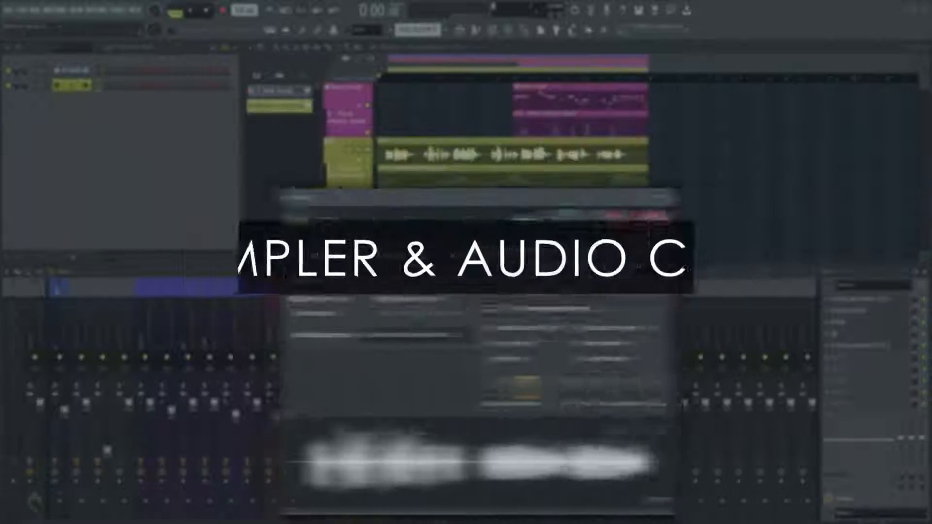
Set the V audio clip's time-stretching mode to Stretch Pro and start playback of the song
left_click(619, 270)
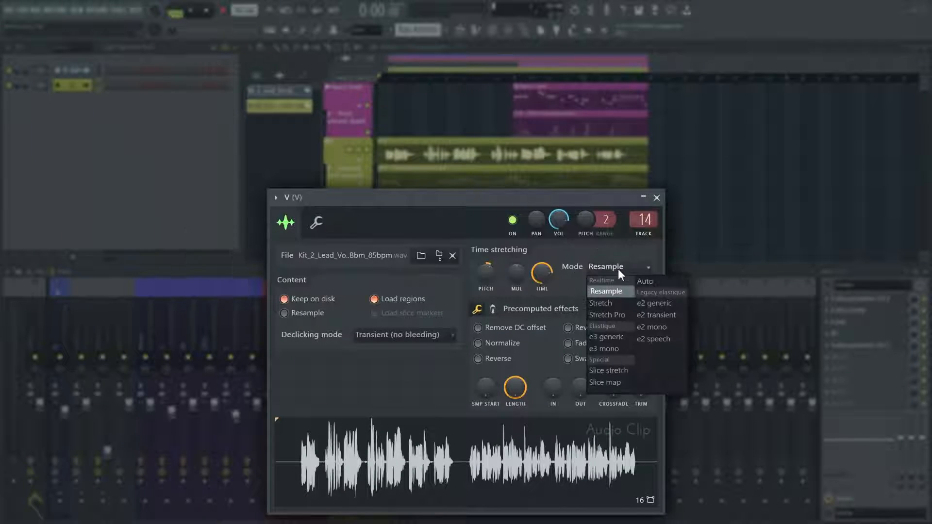
left_click(611, 315)
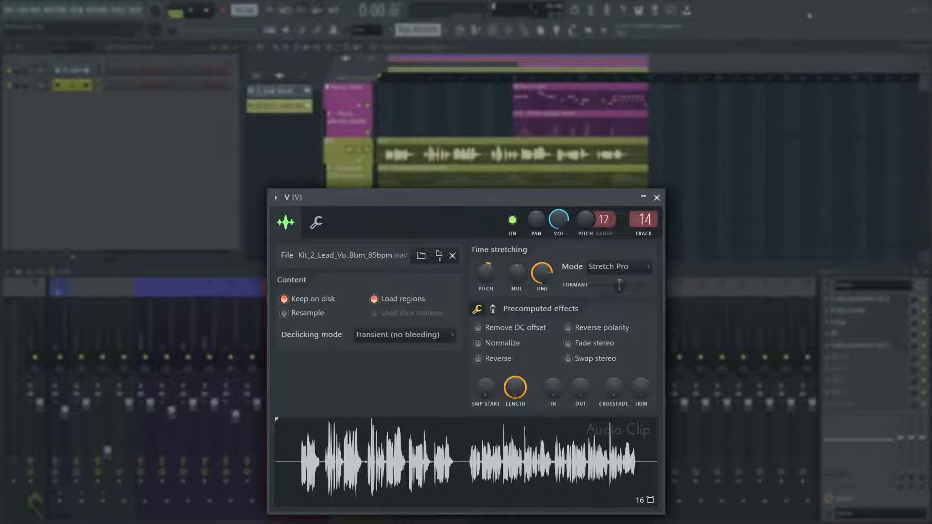
key("space")
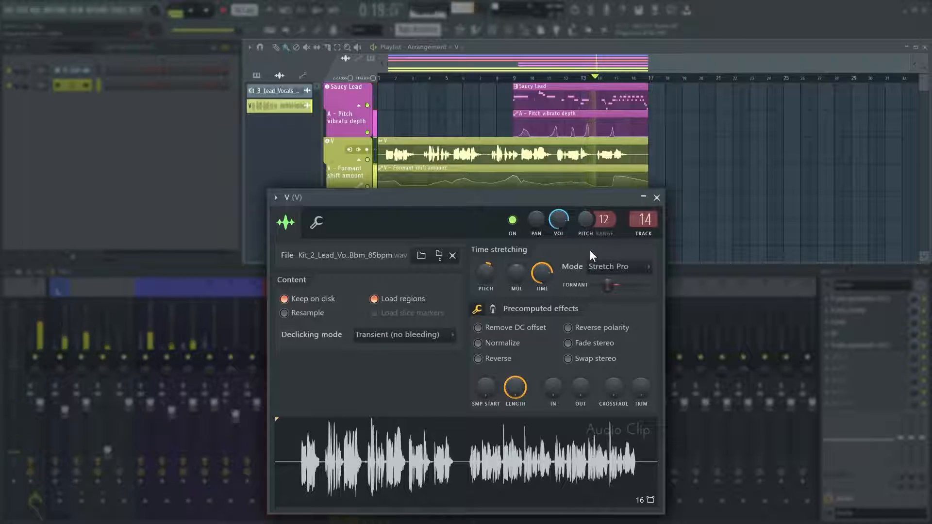
Try a different channel pitch on the V audio clip during playback and reset it to default
left_click_drag(587, 217, 588, 216)
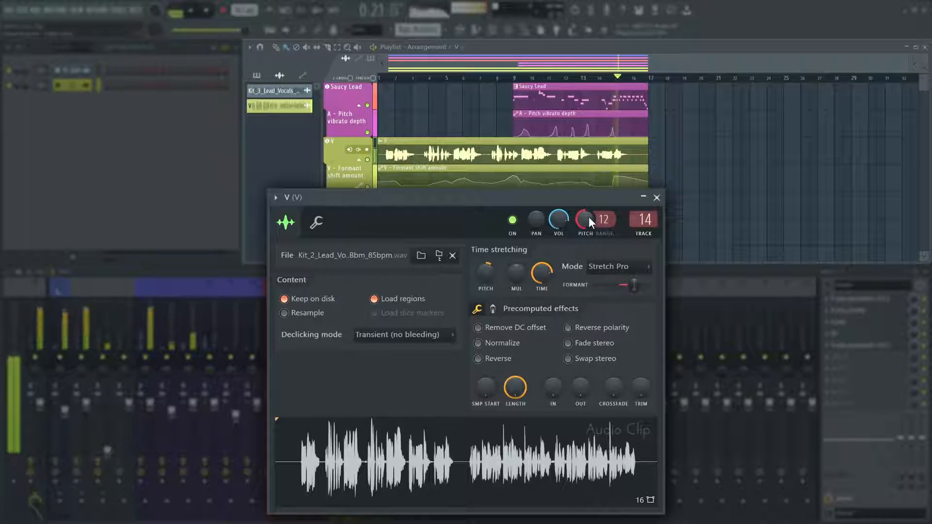
left_click(588, 218, "alt")
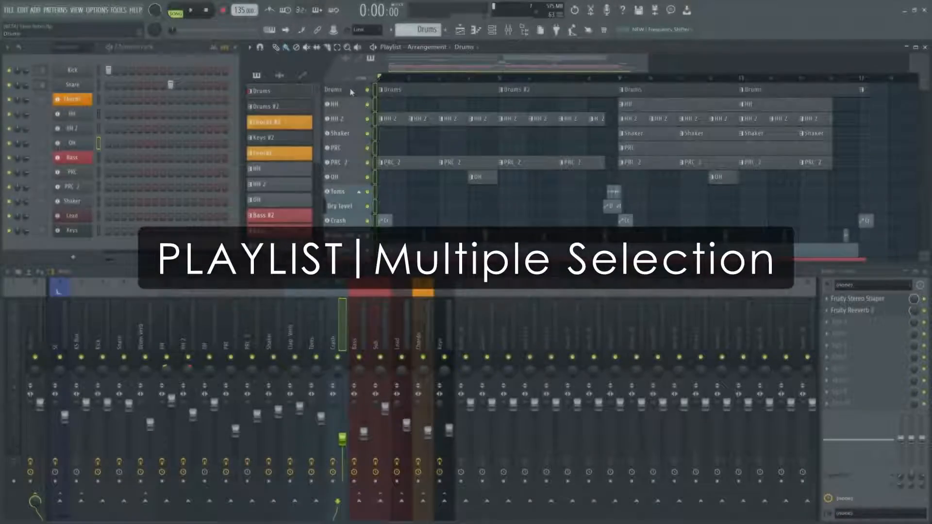
Colour the selected drum tracks in the playlist Dark Slate Blue (#595BB5) for both of their track colours
right_click(364, 91)
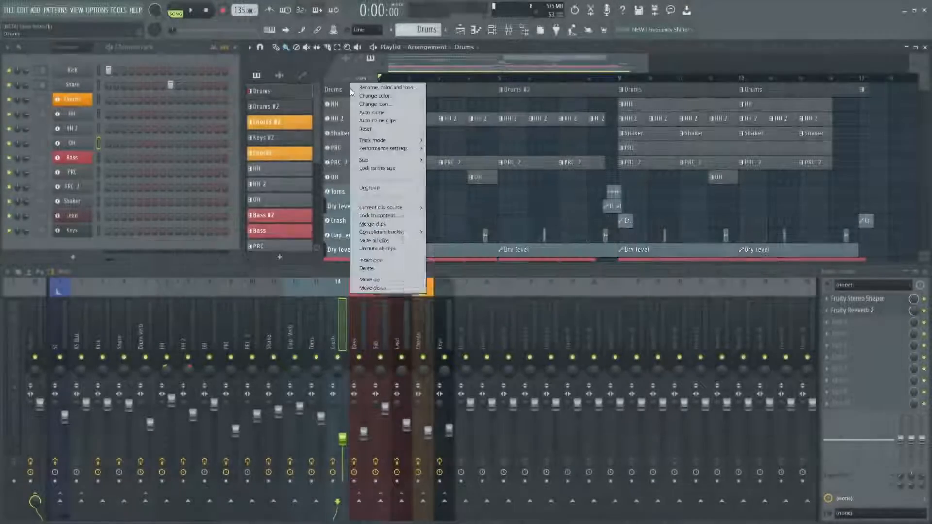
left_click(173, 157)
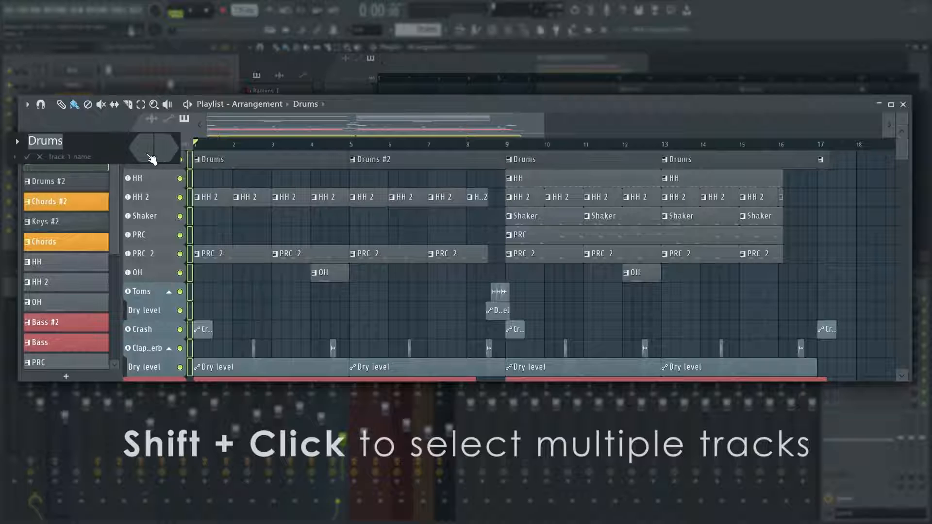
left_click(161, 156)
left_click(285, 186)
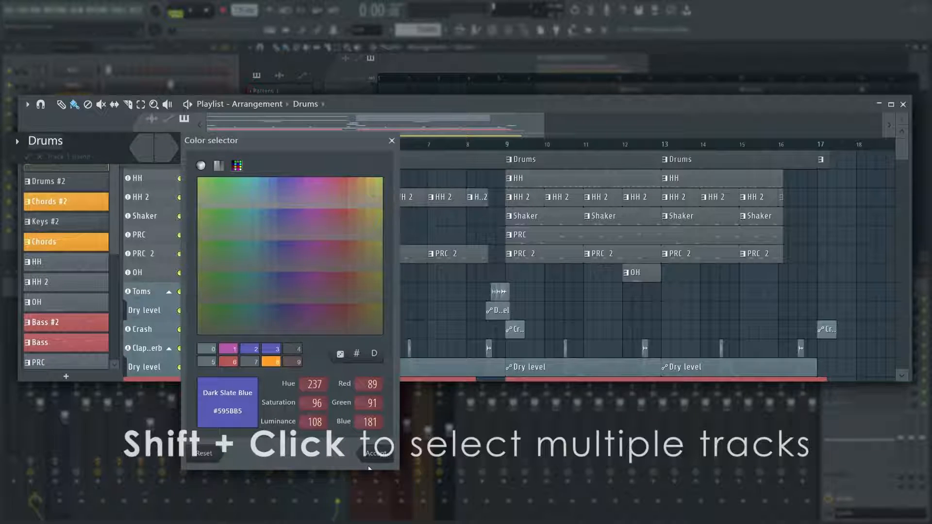
left_click(377, 454)
left_click(176, 159)
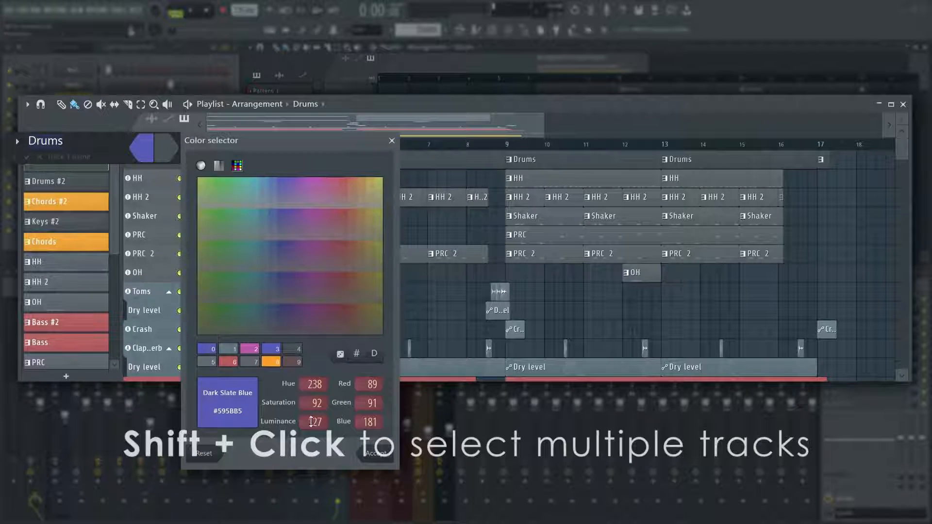
left_click(377, 453)
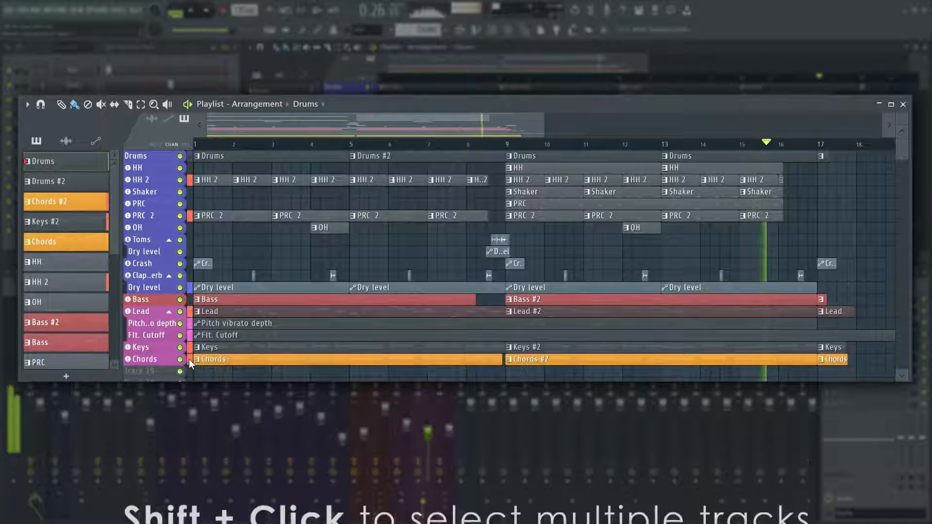
Select the playlist tracks upward from Chords and auto name their clips
left_click_drag(191, 358, 195, 284)
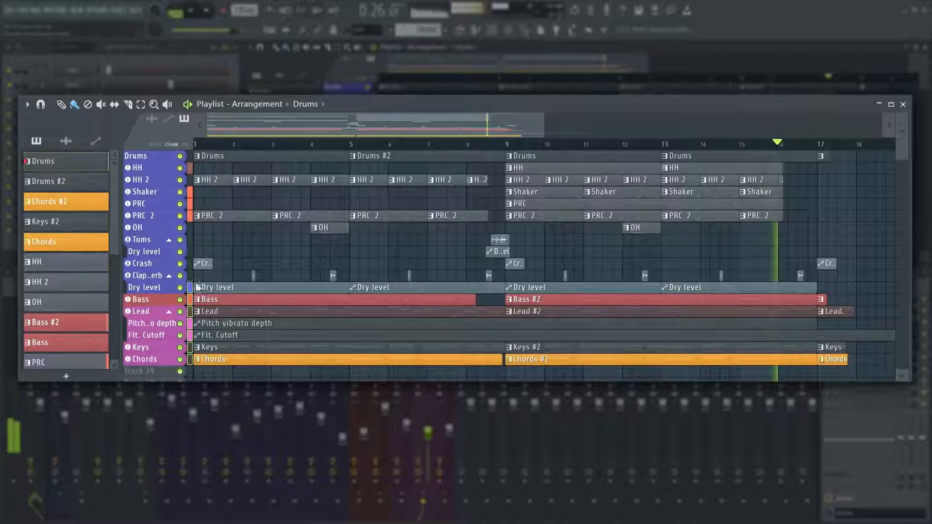
right_click(159, 157)
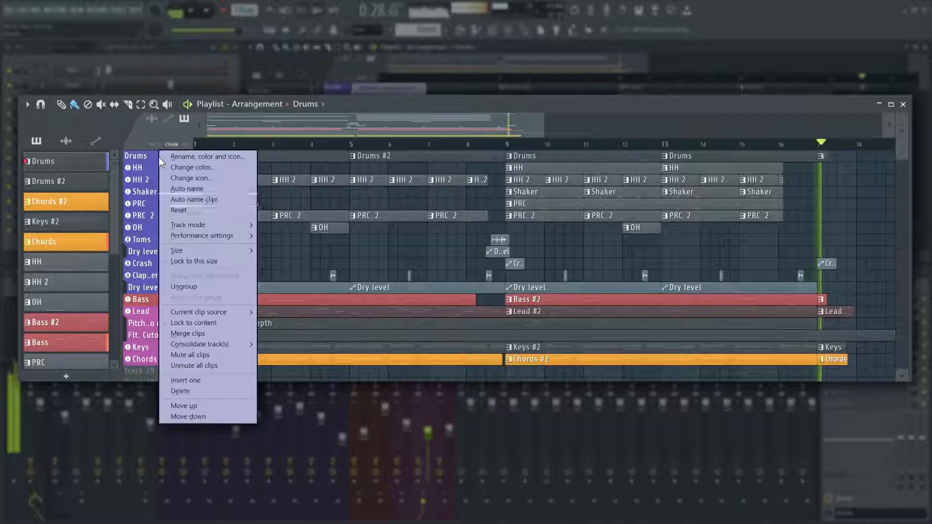
left_click(184, 200)
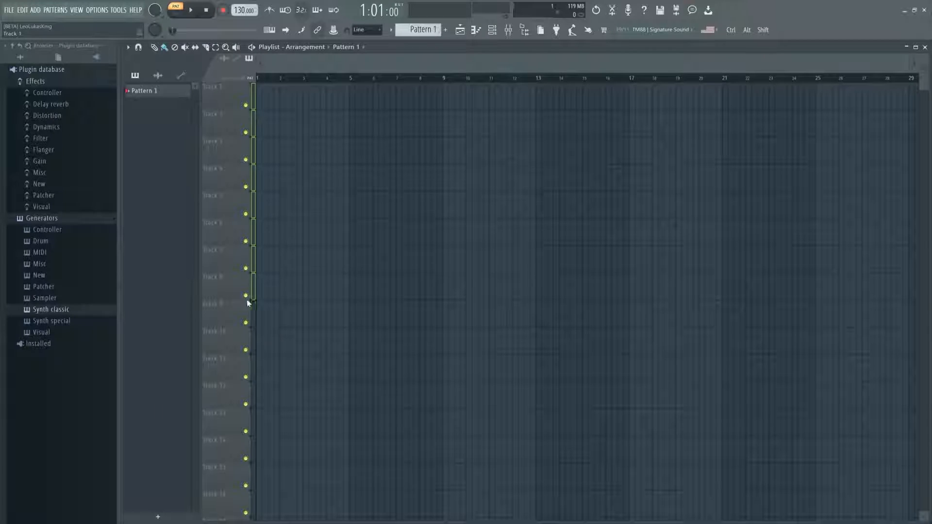
Load Sytrus from the Synth classic generators onto all 16 selected playlist tracks and confirm loading the plugins at once
left_click(57, 310)
scroll(63, 349, "down", 7)
left_click_drag(65, 401, 217, 345)
left_click(507, 293)
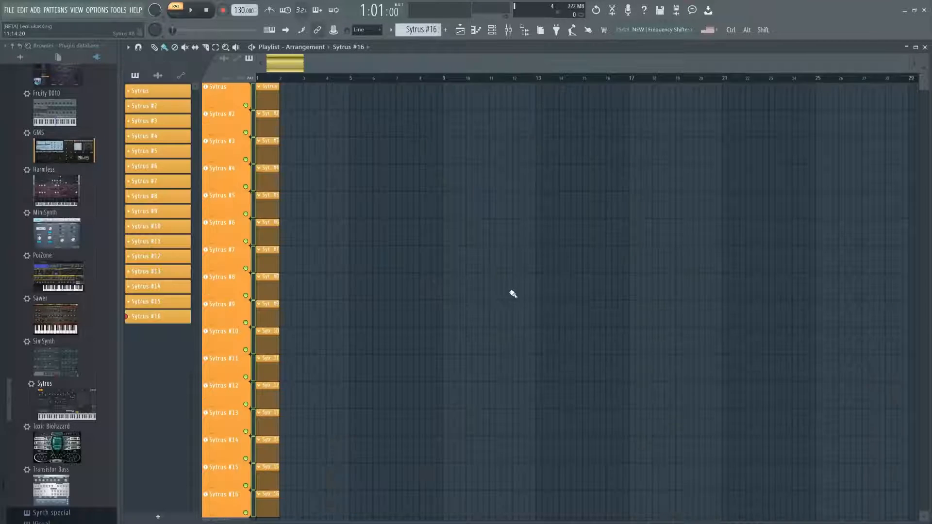
Open the Sytrus interface from the first instrument track to inspect it, and close it again
left_click(226, 122)
left_click(230, 104)
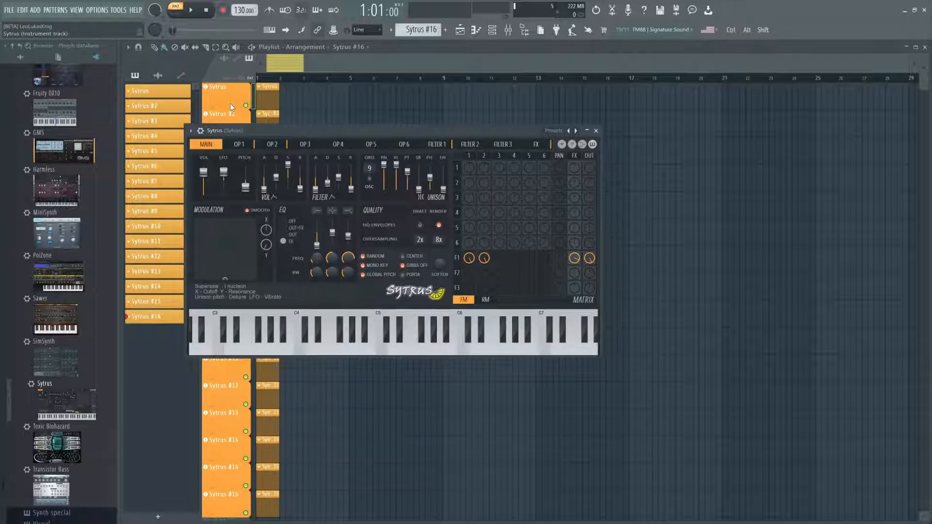
left_click(593, 131)
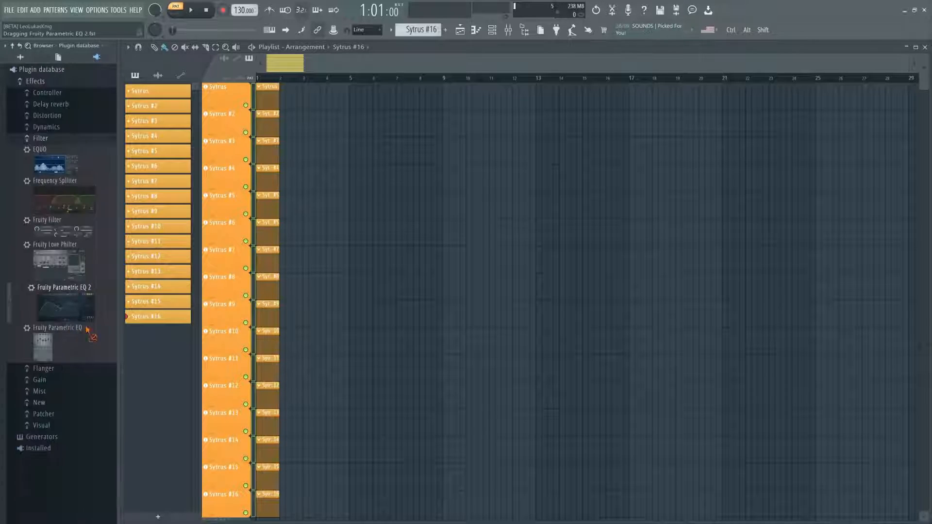
Load Fruity Parametric EQ 2 onto all 16 selected Sytrus tracks and confirm loading the plugins at once
left_click_drag(93, 338, 218, 313)
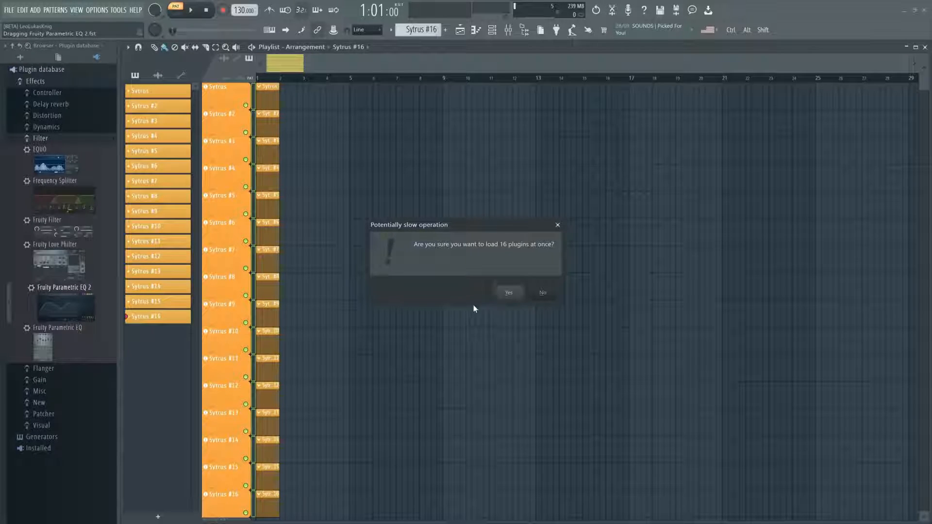
left_click(507, 293)
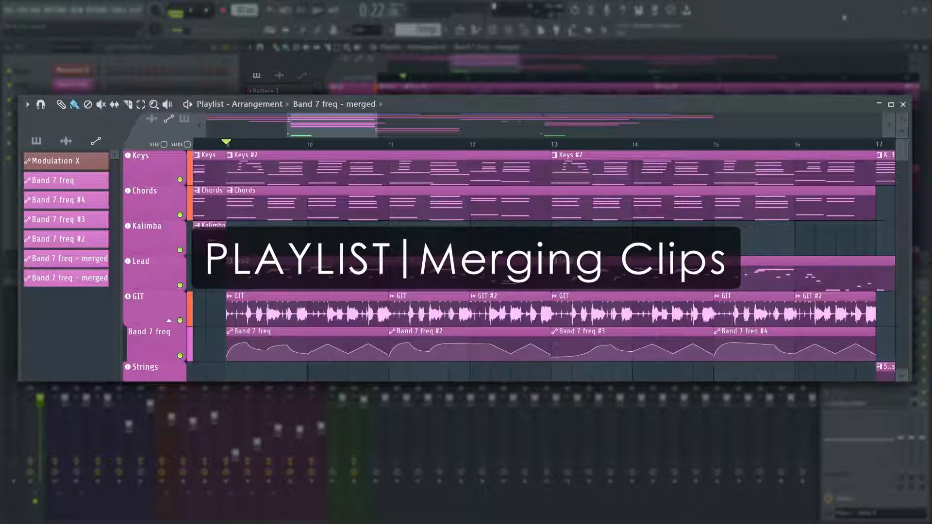
Start playback, select both Lead pattern clips between bars 9 and 17, and merge the selected clips into one
key("space")
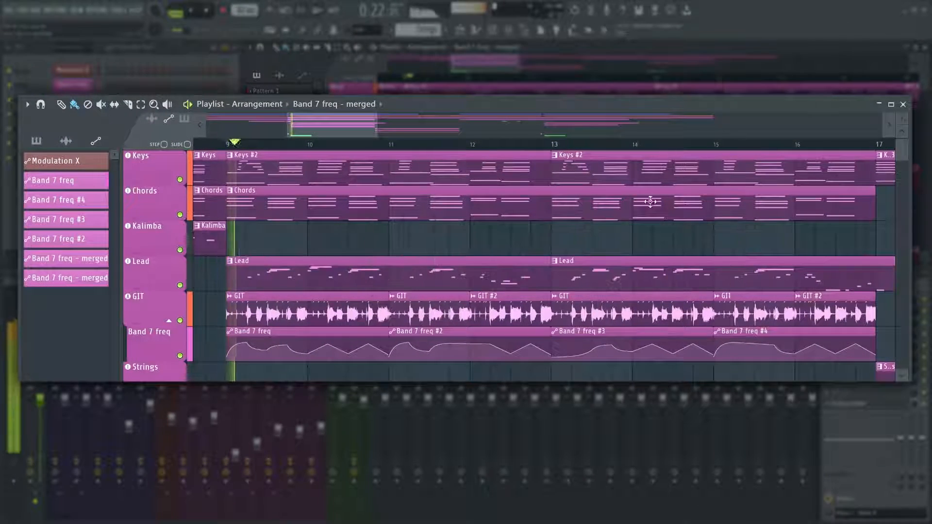
left_click_drag(591, 248, 506, 282)
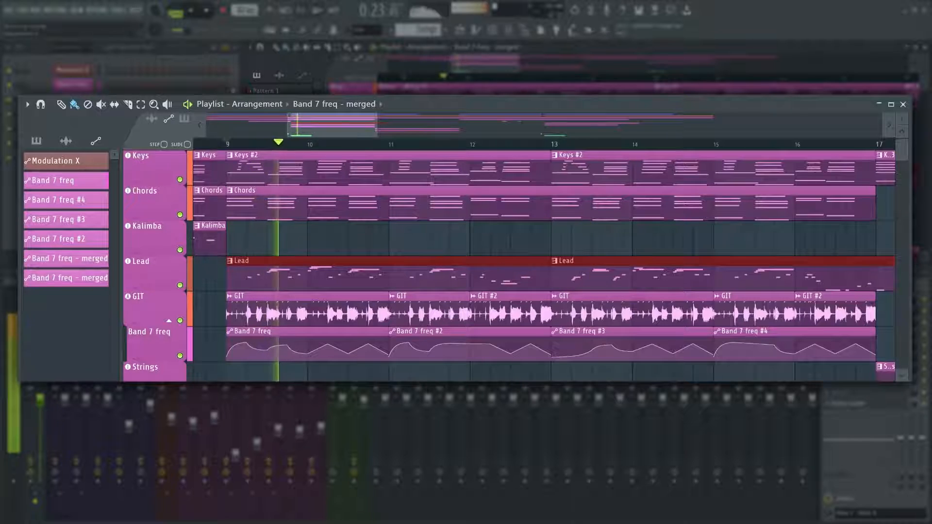
left_click(27, 104)
mouse_move(49, 122)
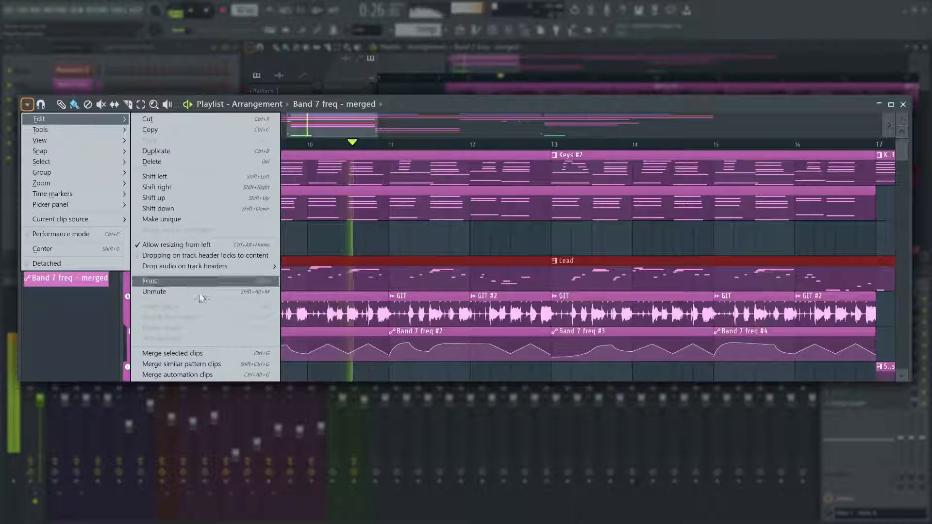
left_click(196, 351)
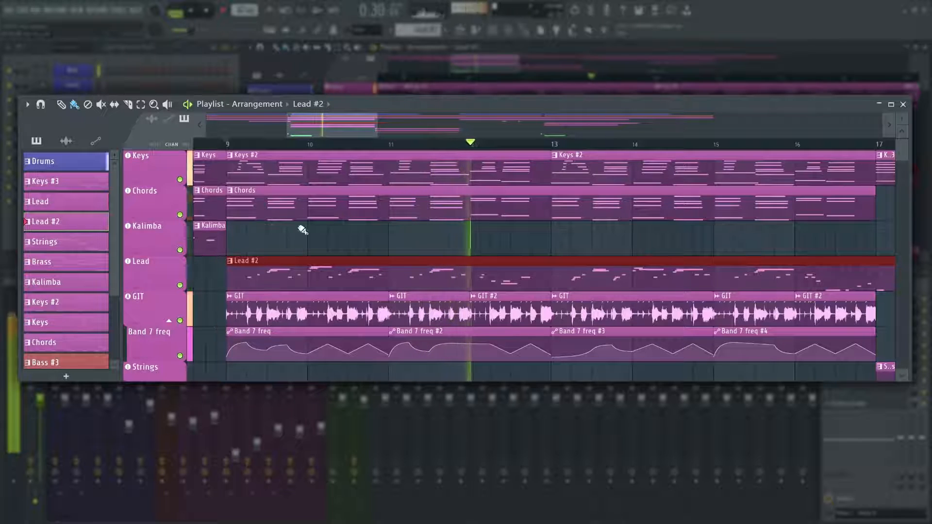
Select all the GIT audio clips between bars 9 and 17 and merge them into a single clip
left_click_drag(221, 292, 826, 294)
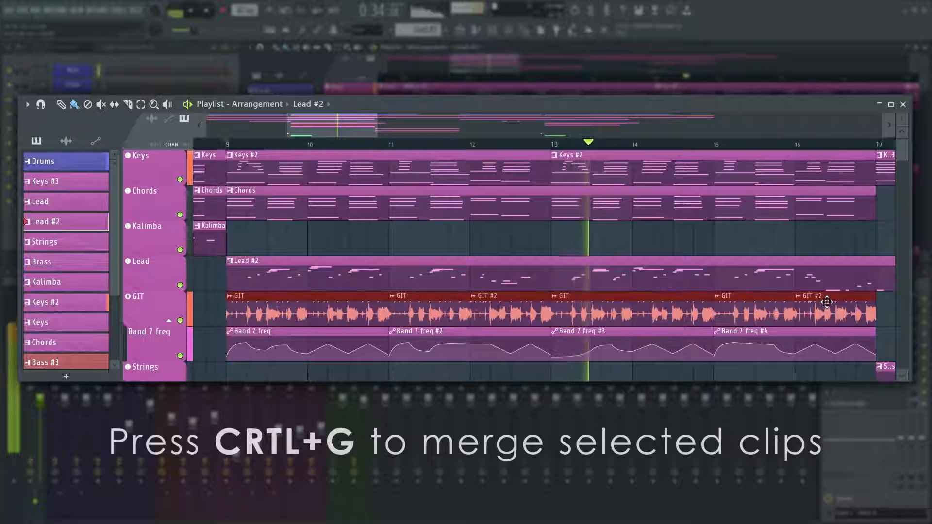
key("ctrl+g")
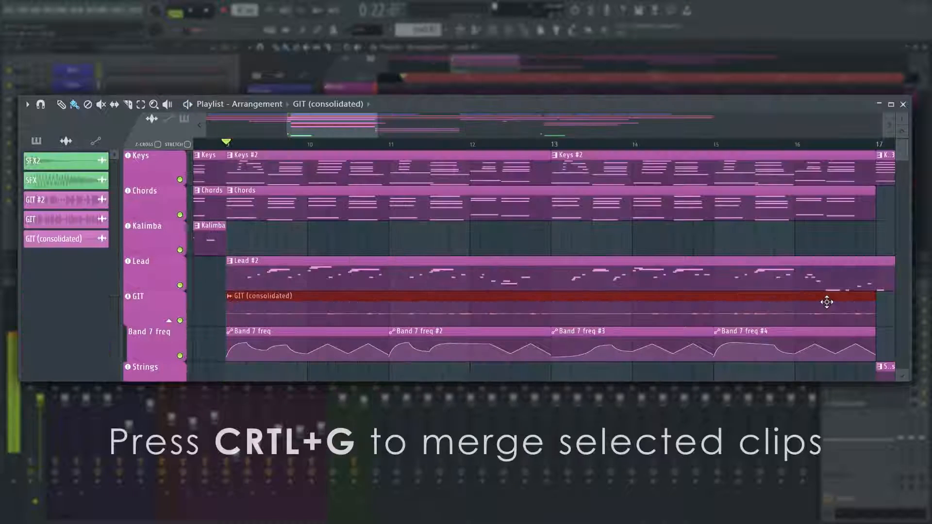
Select all the Band 7 freq automation clips between bars 9 and 17 and merge them into one clip
left_click_drag(894, 343, 246, 342)
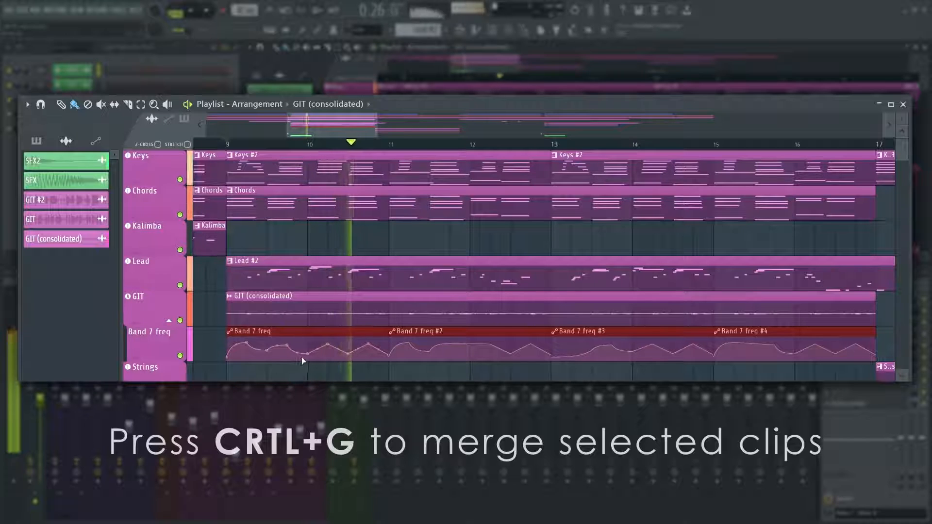
key("ctrl+g")
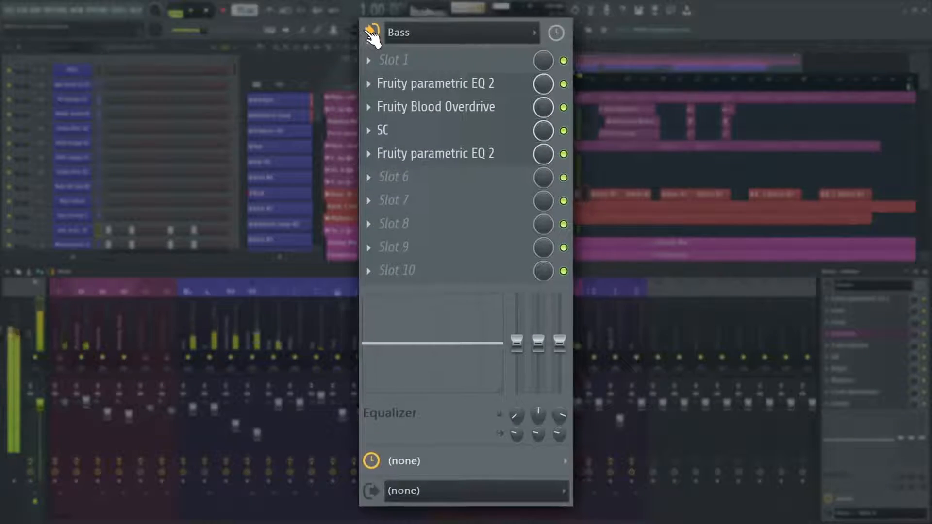
Set the Bass mixer track's recording location to External input only, and switch it to External and mixer input
right_click(828, 285)
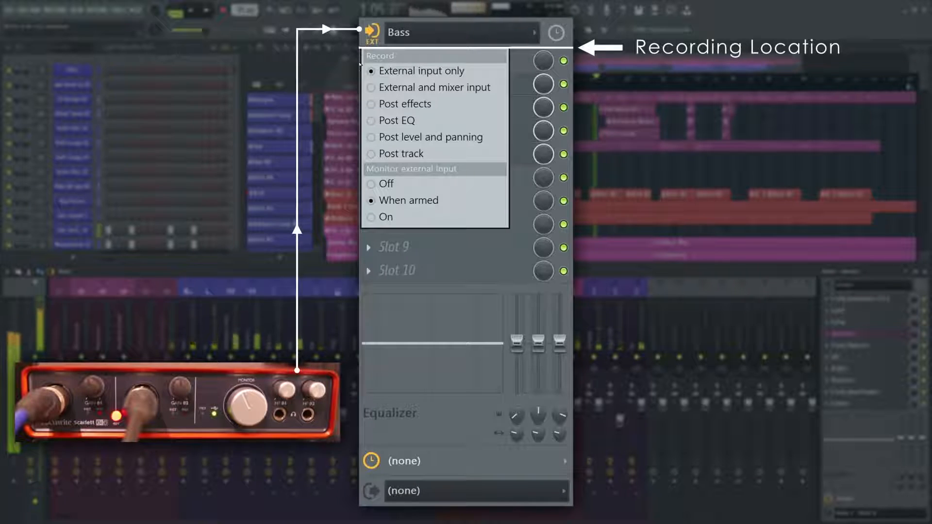
left_click(406, 72)
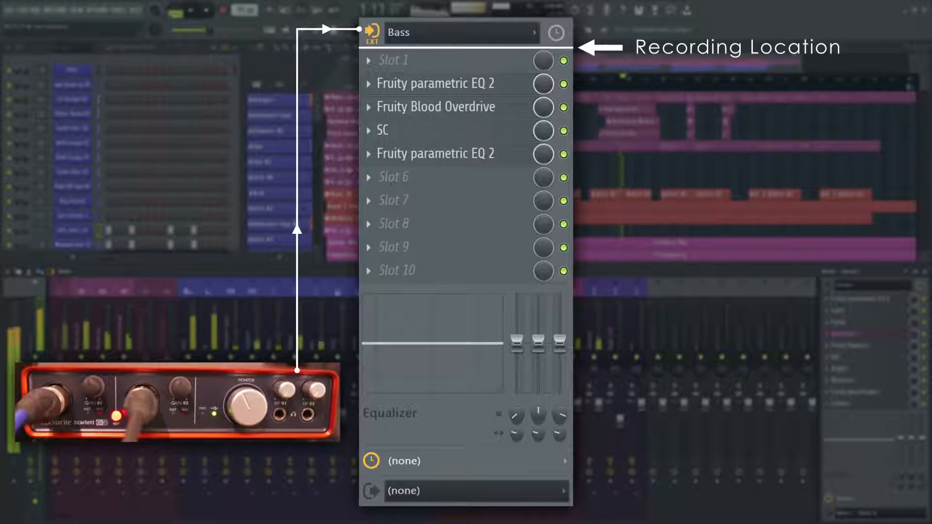
left_click(372, 32)
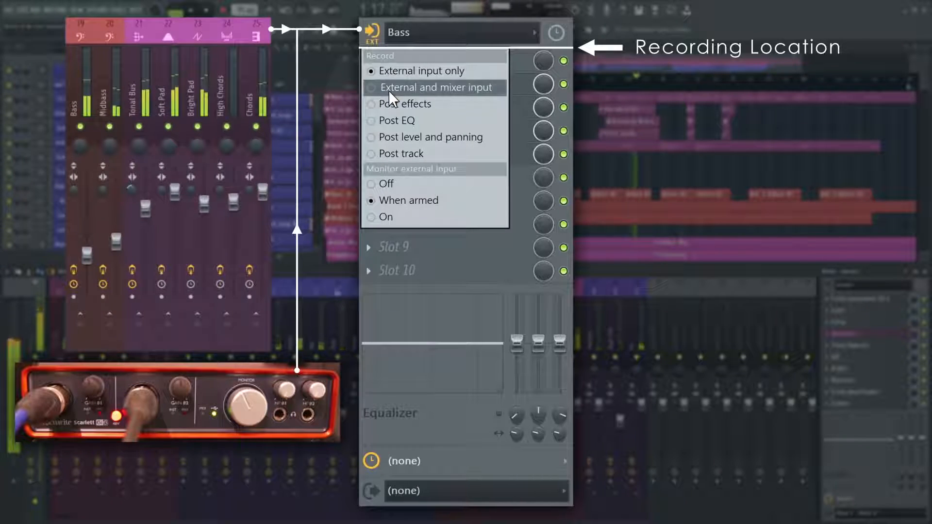
left_click(389, 90)
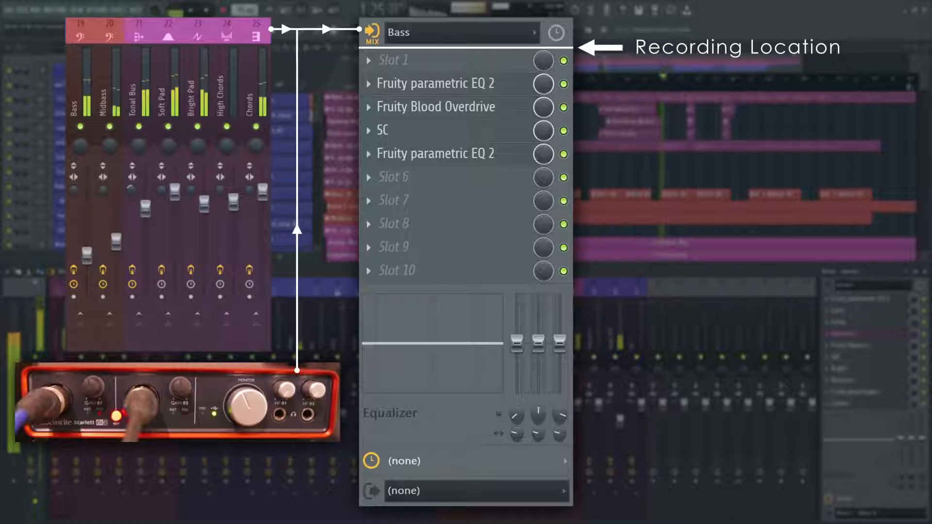
Switch the Bass mixer track's recording location to Post effects, followed by Post EQ
left_click(373, 31)
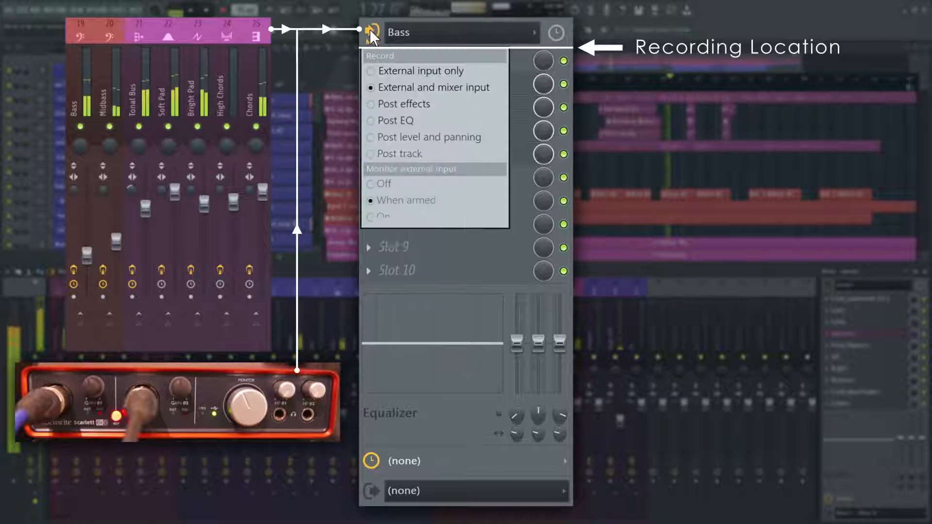
left_click(390, 104)
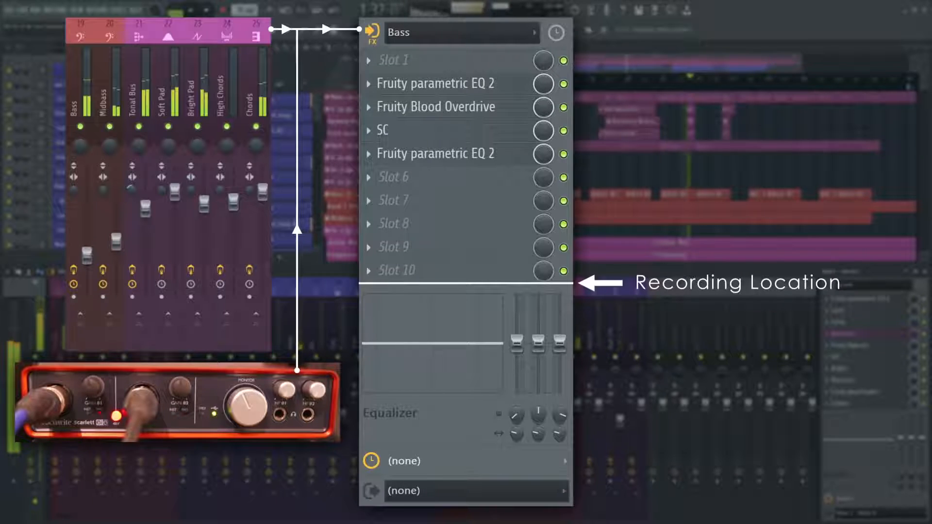
left_click(376, 31)
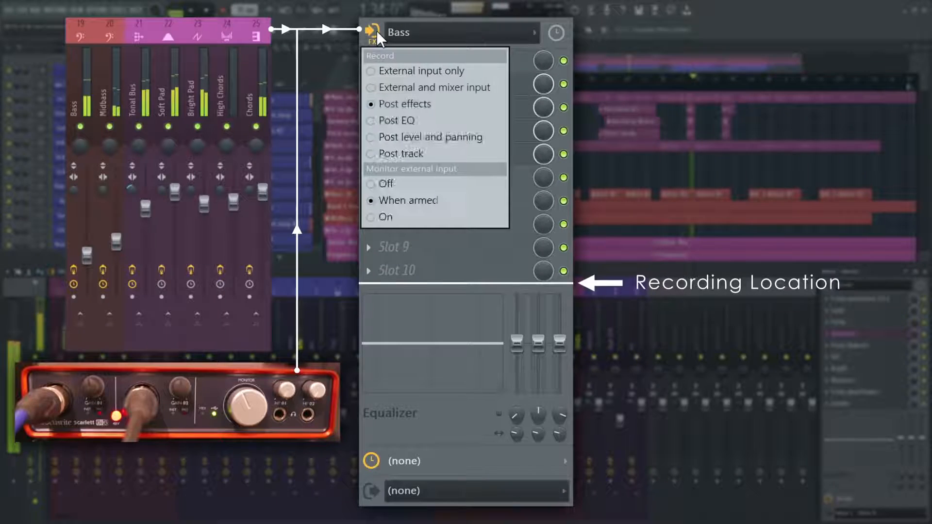
left_click(386, 117)
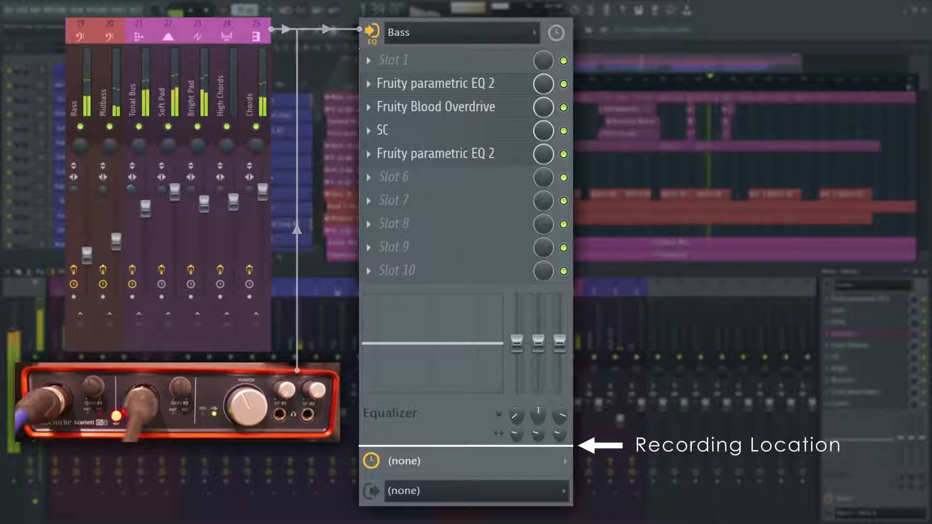
Change the Bass mixer track's recording location to Post level and panning, and finally to Post track
left_click(369, 34)
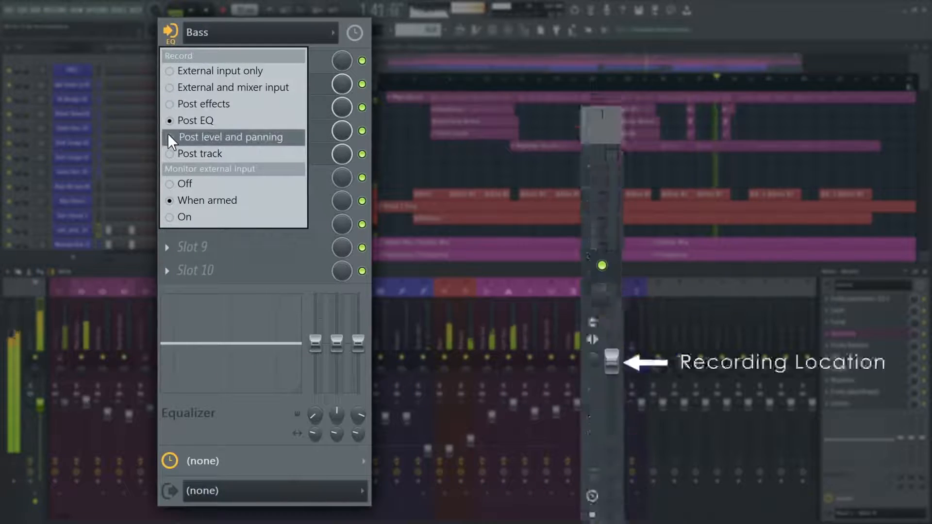
left_click(169, 137)
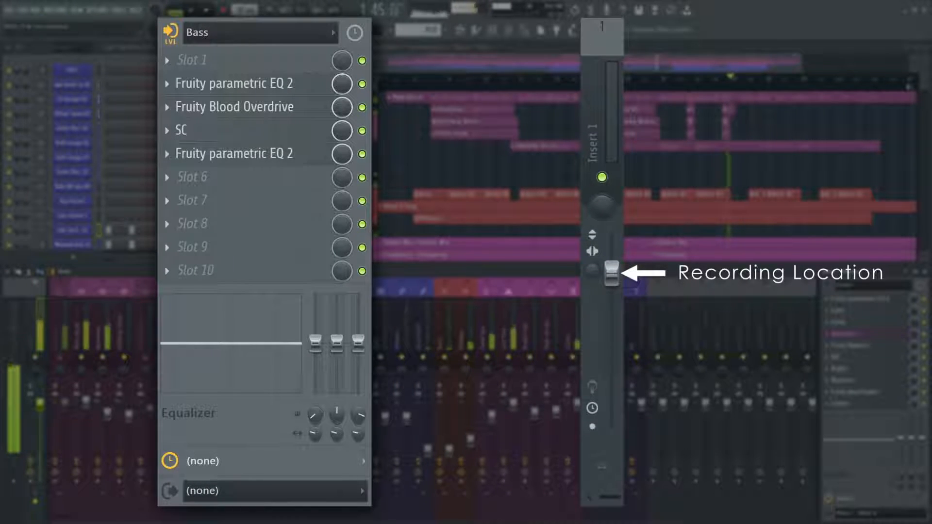
left_click(171, 33)
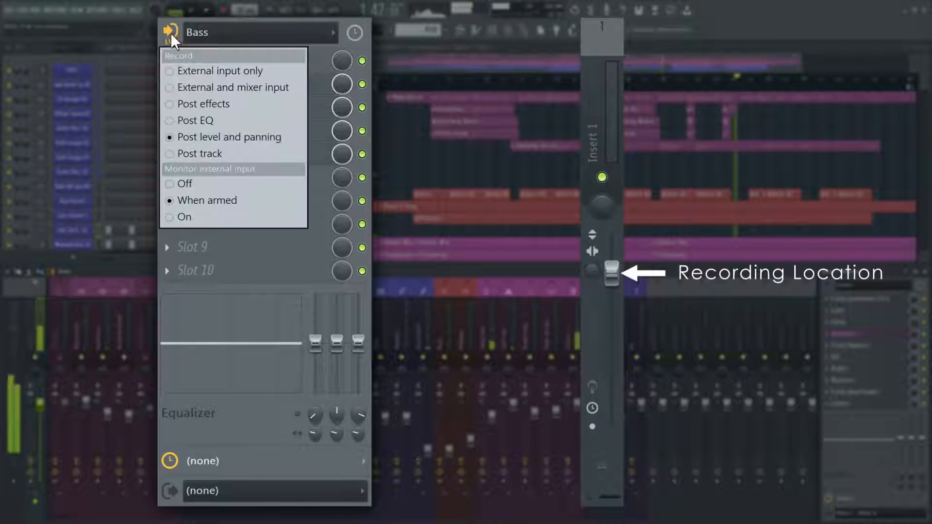
left_click(184, 148)
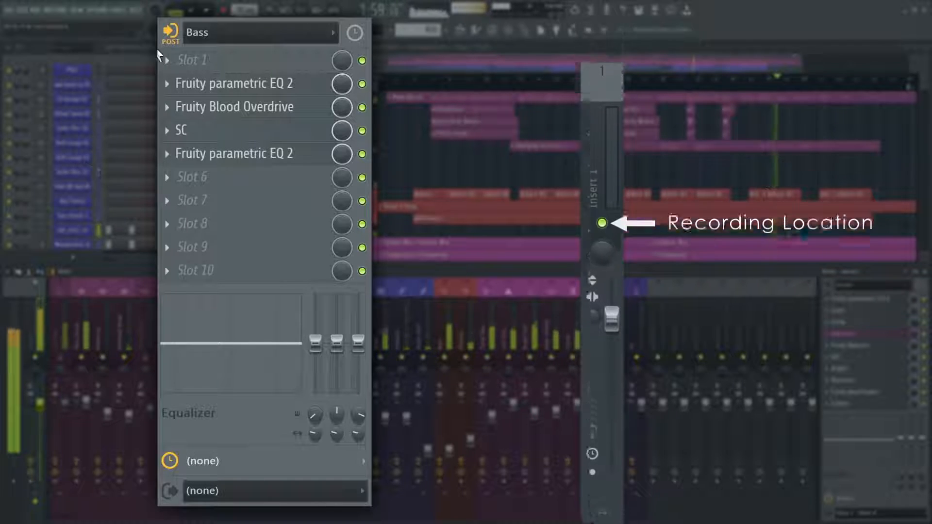
Cycle the Bass track's external input monitoring through Off, When armed and On, and set it back to When armed
left_click(169, 32)
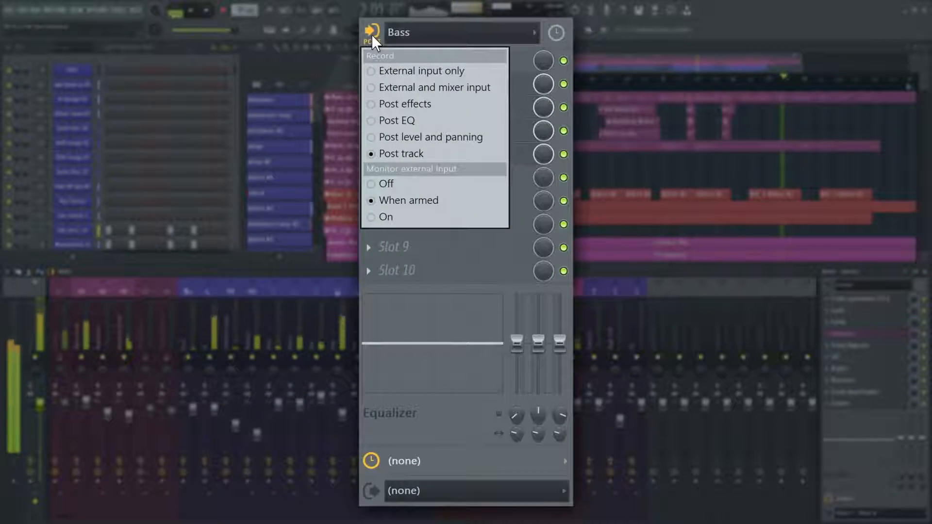
left_click(423, 183)
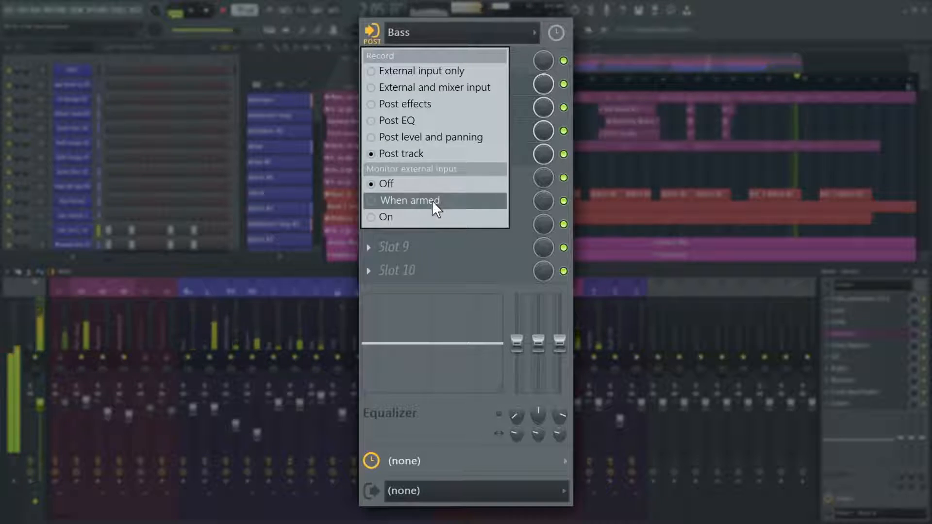
left_click(433, 202)
left_click(435, 216)
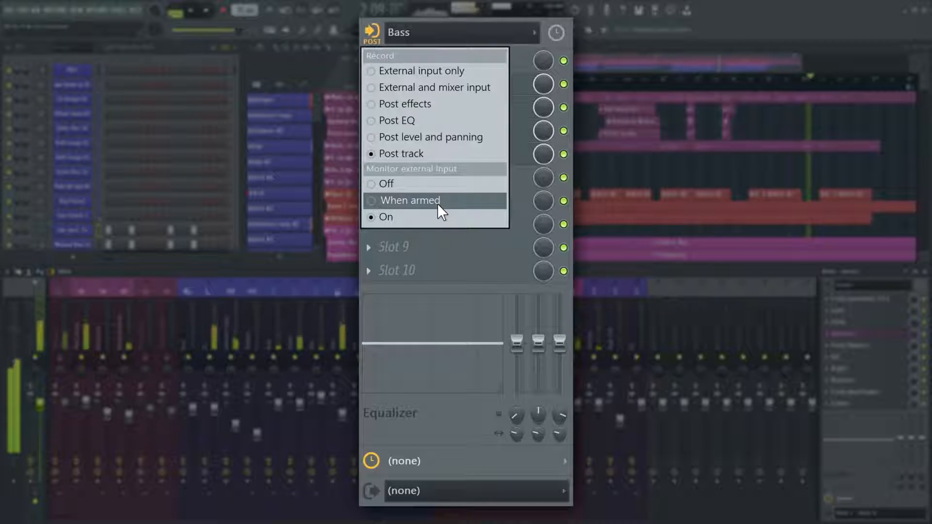
left_click(438, 204)
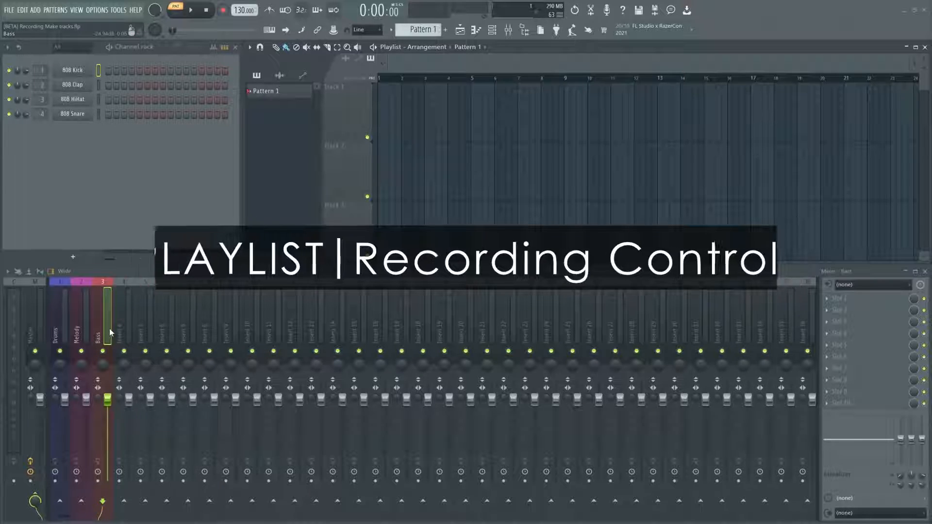
Assign the Drums, Melody and Bass mixer tracks to new audio tracks, and set the Bass playlist track's input to mono Bass
left_click_drag(96, 333, 65, 332)
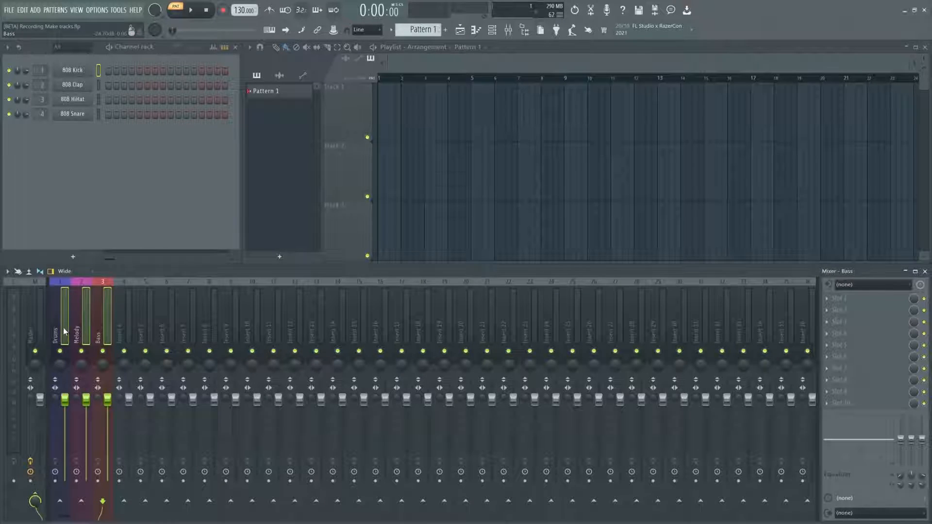
right_click(68, 331)
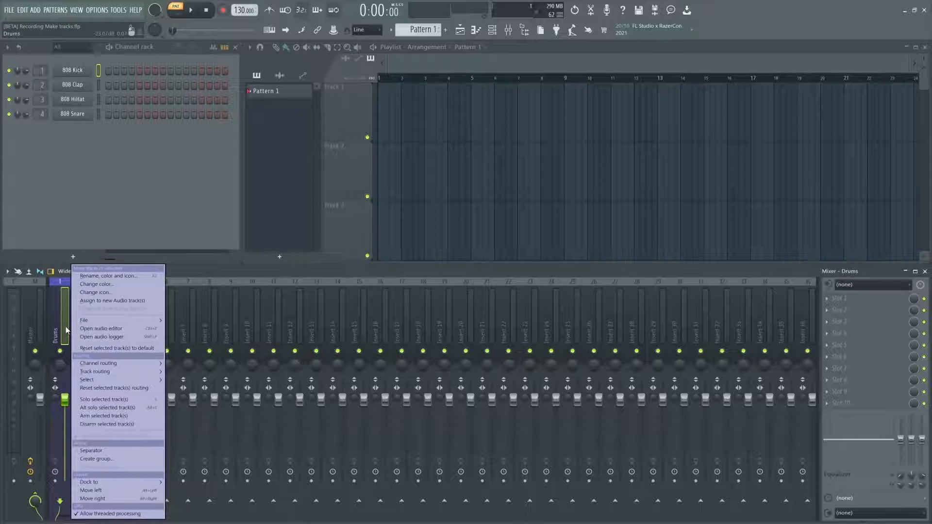
left_click(81, 301)
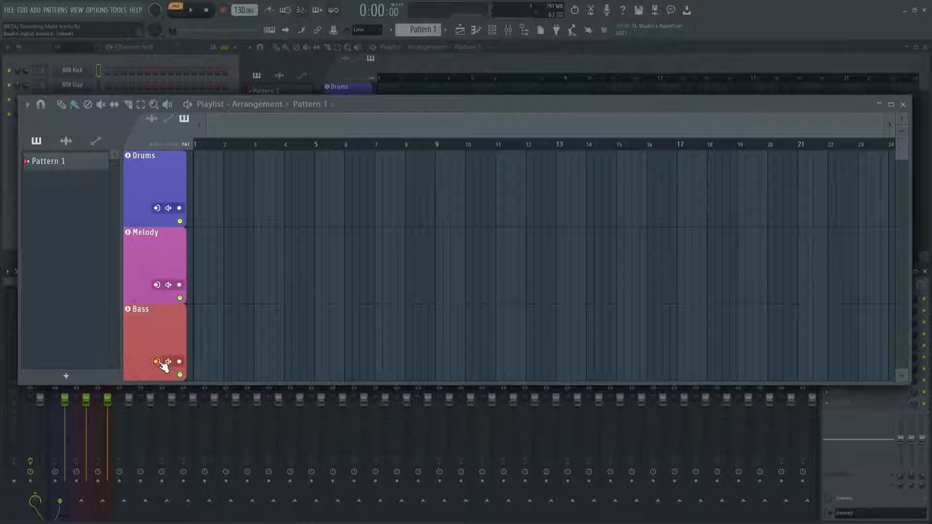
left_click(157, 361)
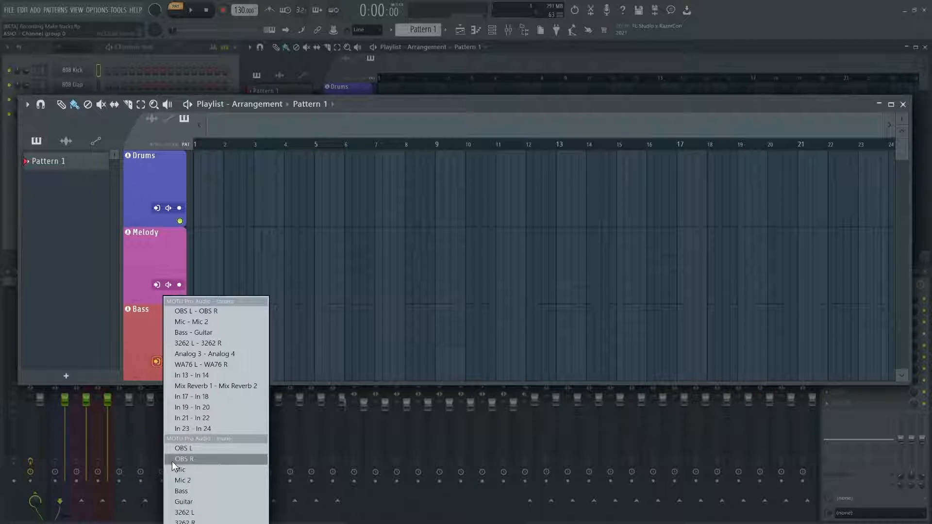
left_click(180, 491)
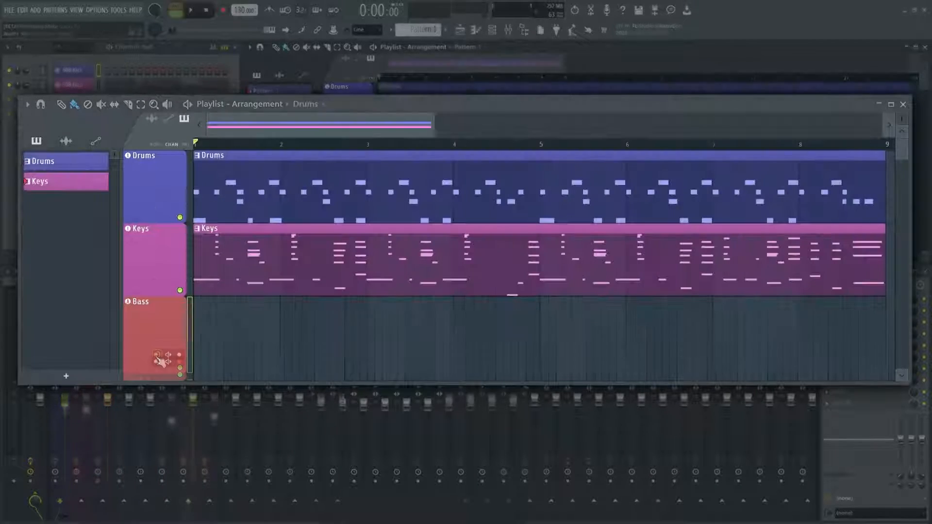
Set the mono Bass input on the Bass track below Drums and Keys, and toggle its input monitoring
left_click(155, 355)
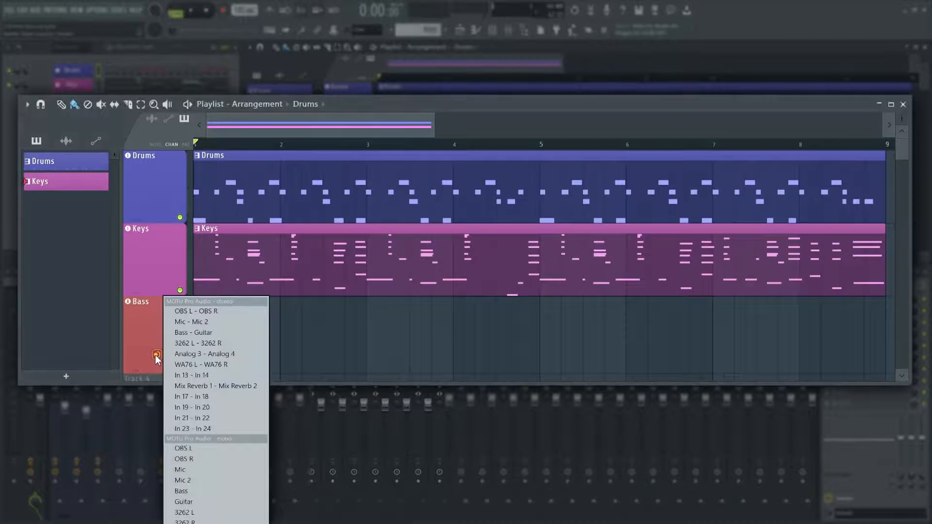
left_click(175, 489)
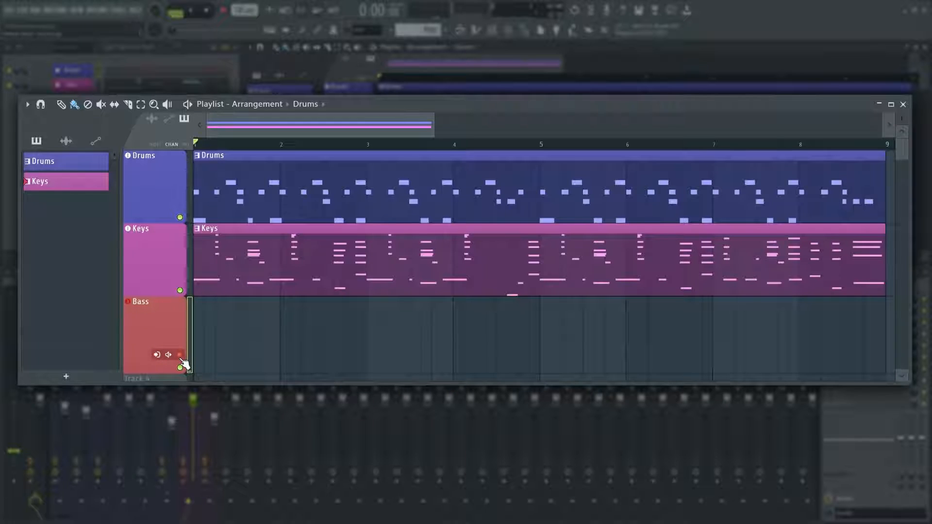
left_click(169, 355)
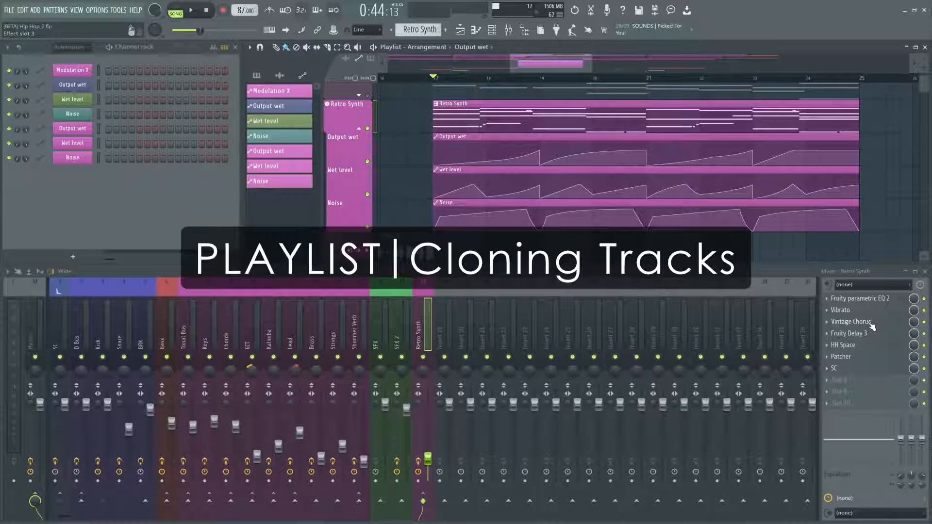
Inspect the Vintage Chorus, Fruity Delay 3 and HH Space effects on the Retro Synth mixer track
left_click(872, 322)
left_click(874, 334)
left_click(872, 345)
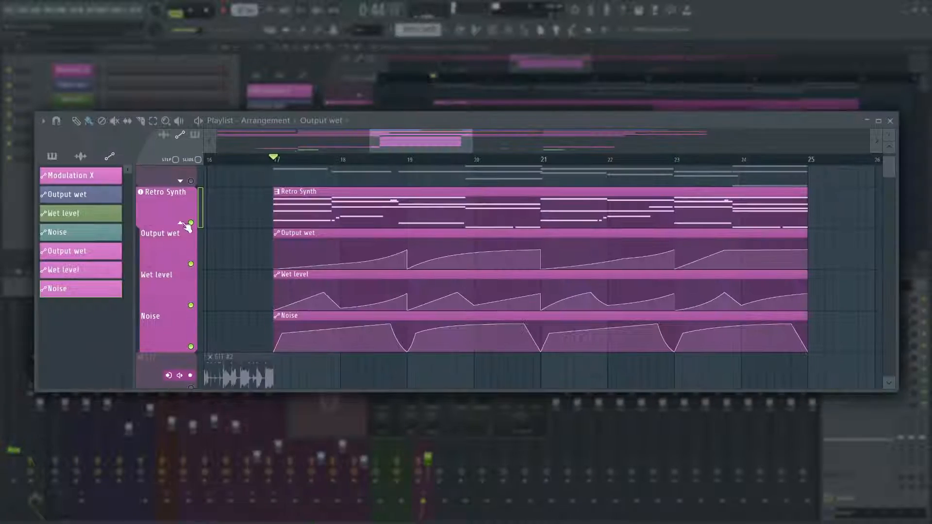
Clone the Retro Synth playlist track together with its patterns, audio clips, automations, effects and grouped tracks
right_click(164, 205)
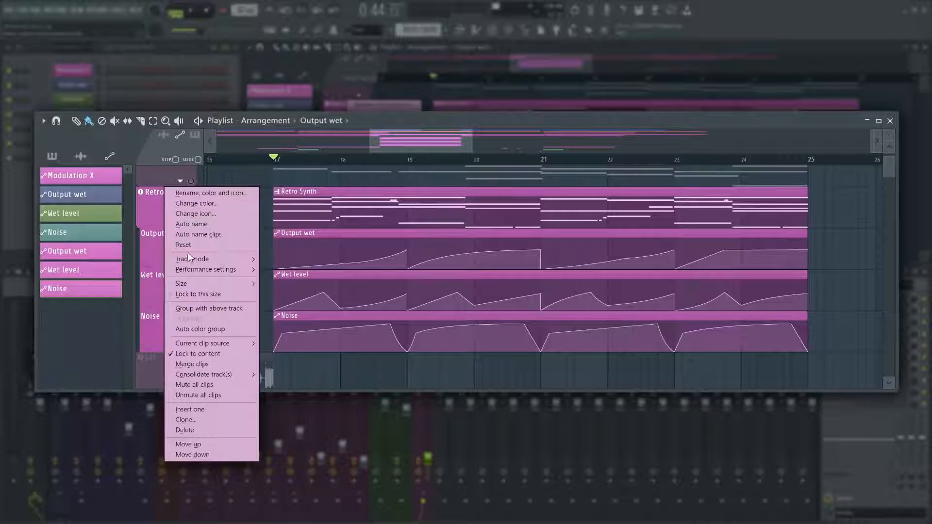
left_click(190, 419)
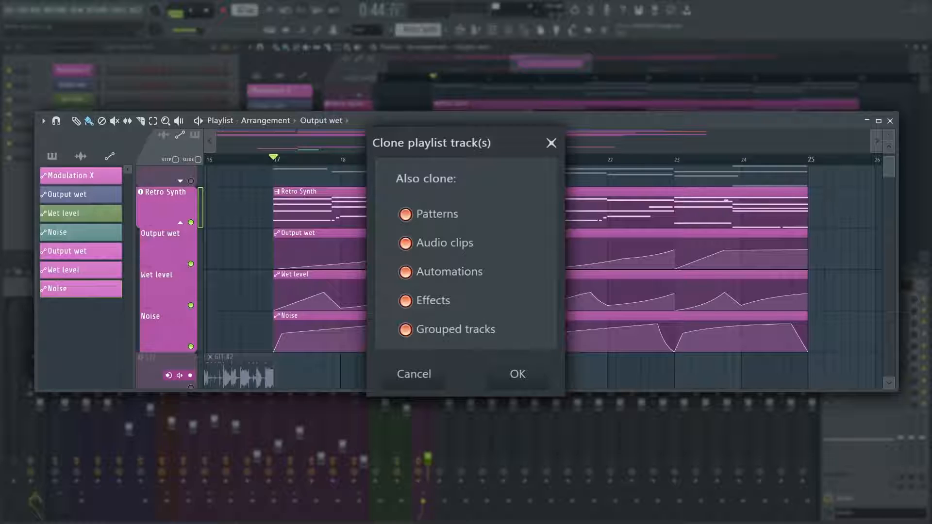
left_click(533, 380)
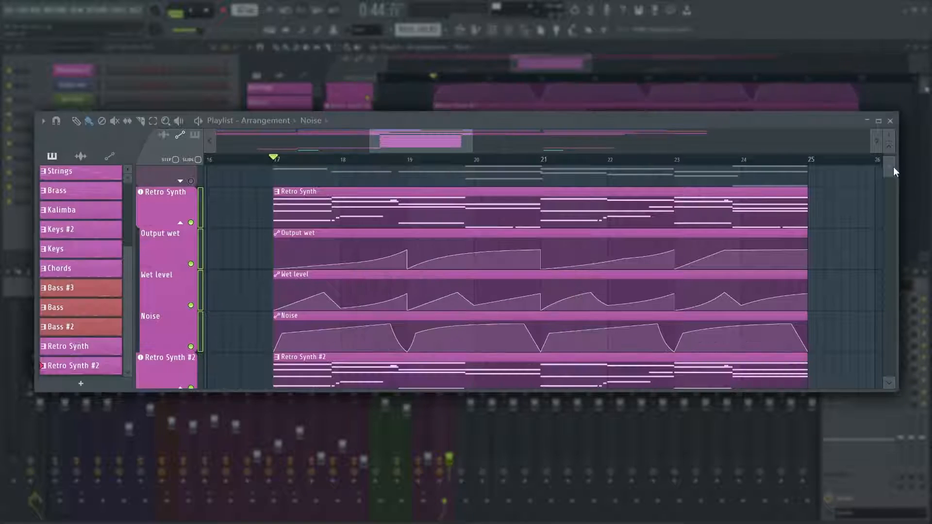
scroll(893, 167, "down", 4)
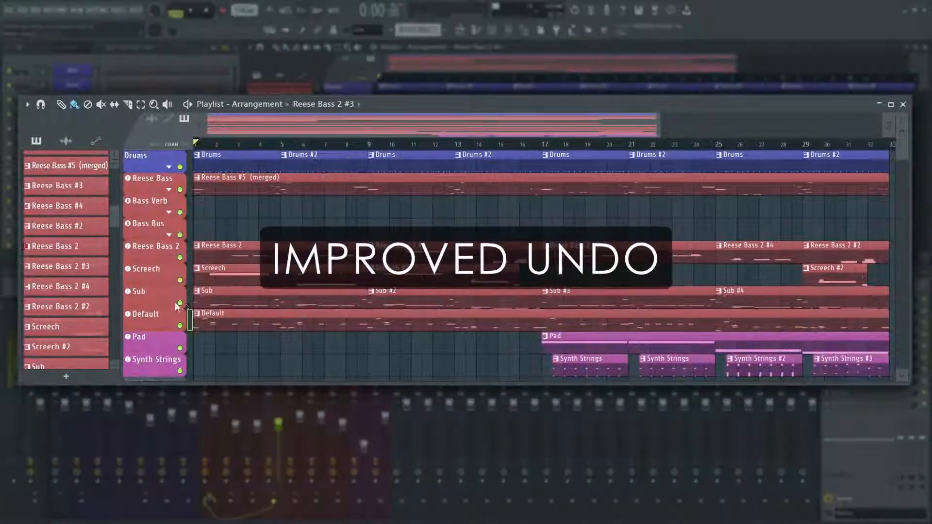
Delete the Reese Bass 2, Screech, Sub and Default playlist tracks along with their channels, patterns, mixer tracks and automations
right_click(147, 257)
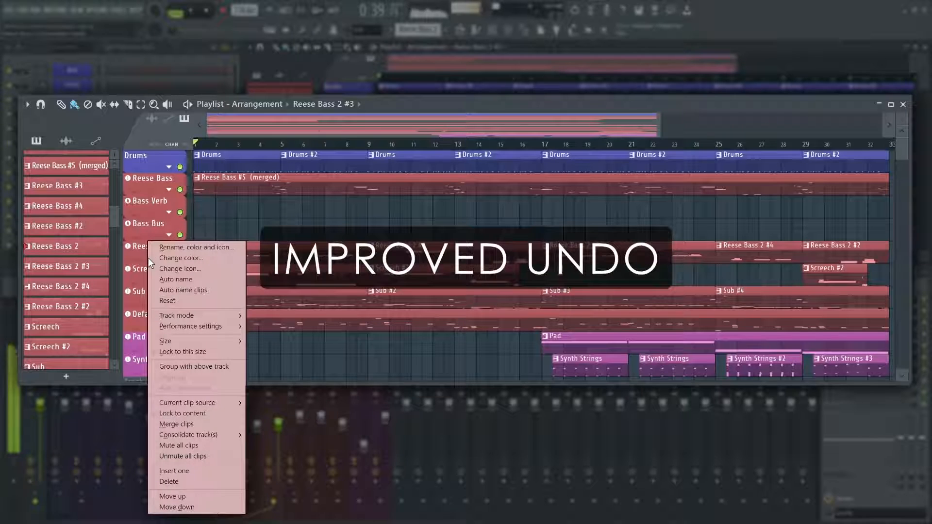
left_click(183, 481)
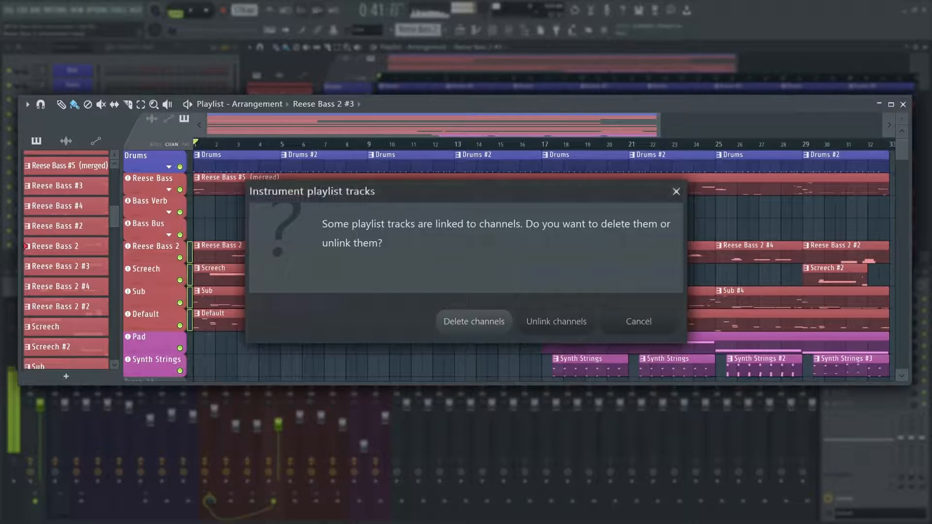
left_click(484, 323)
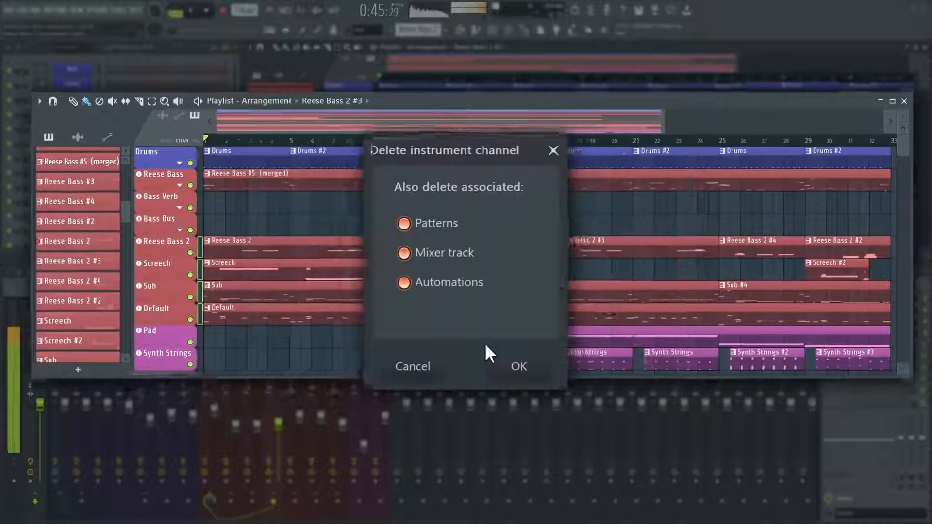
left_click(520, 368)
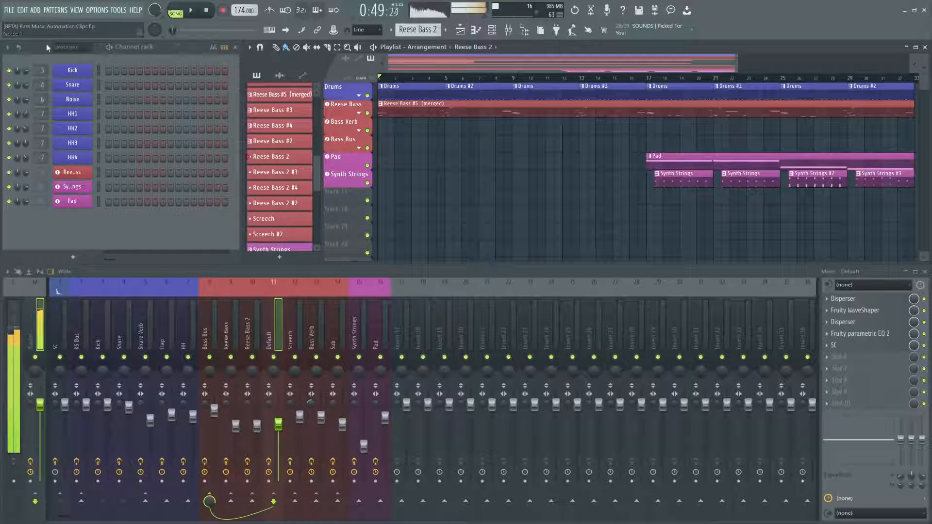
Undo the deletion of the playlist tracks
left_click(23, 10)
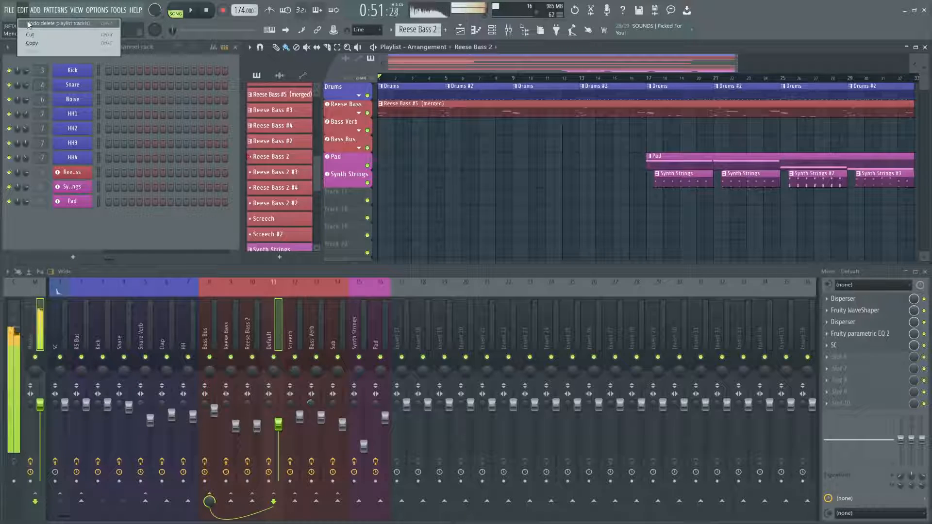
left_click(27, 23)
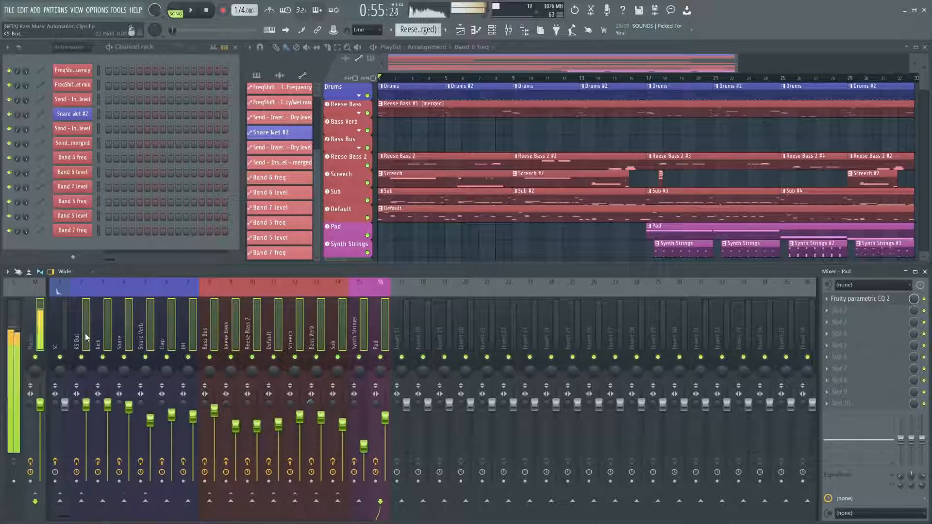
Reset the selected mixer tracks from KS Bus through Pad, and undo the reset
right_click(85, 334)
left_click(108, 348)
left_click(528, 293)
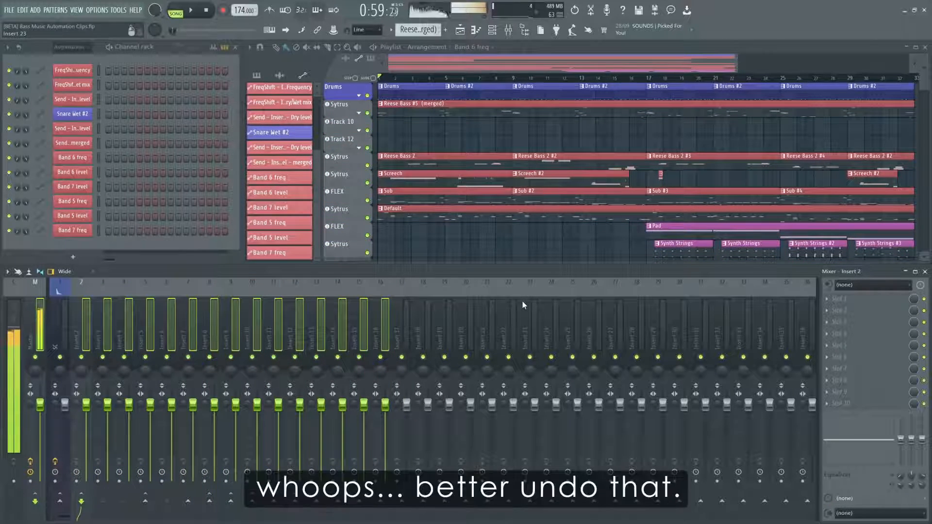
key("ctrl+z")
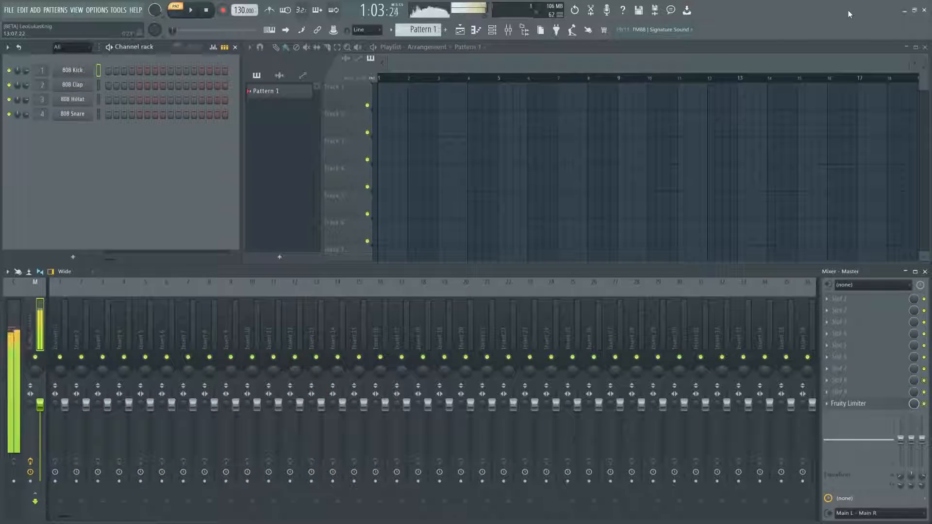
Examine the undo history options, including Alternate undo mode, in the general settings
left_click(96, 10)
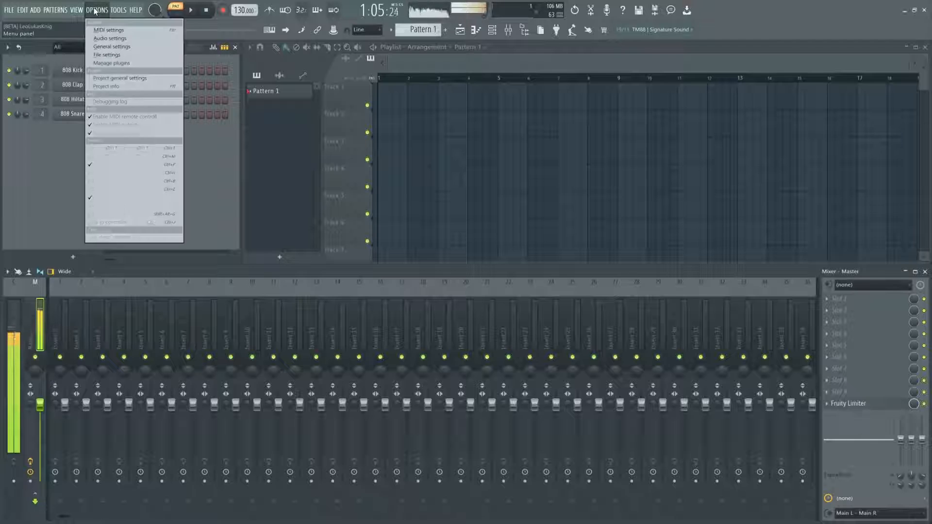
left_click(99, 50)
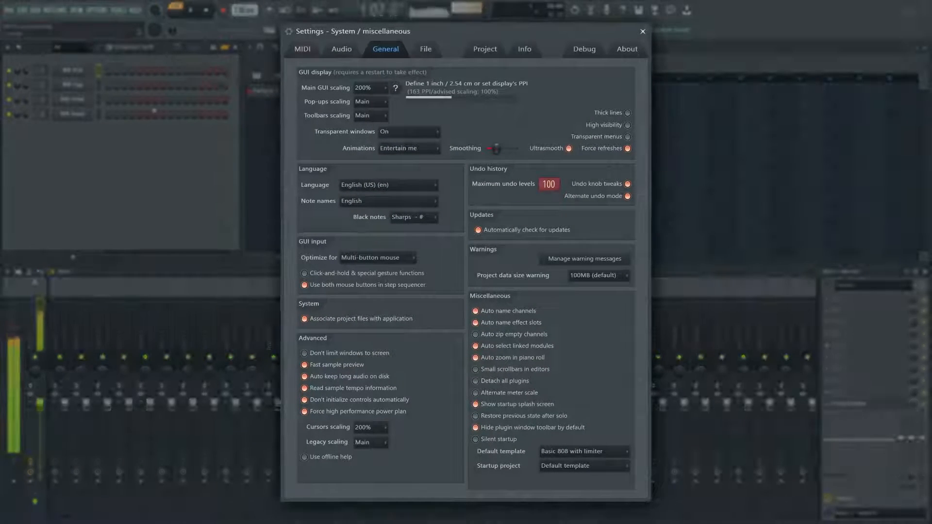
left_click(634, 203)
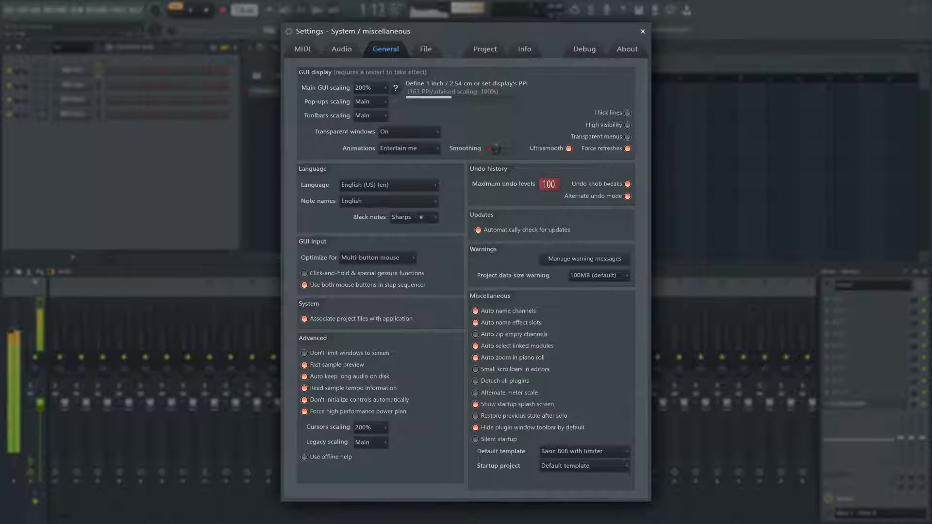
key("Escape")
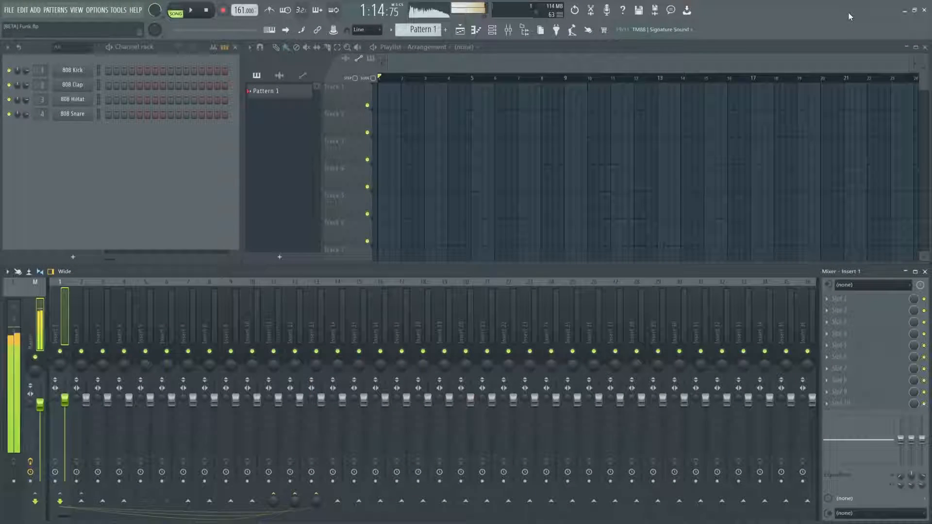
Undo the mixer track resets one after another in the Funk project
key("ctrl+z")
key("ctrl+z")
key("ctrl+z")
key("ctrl+z")
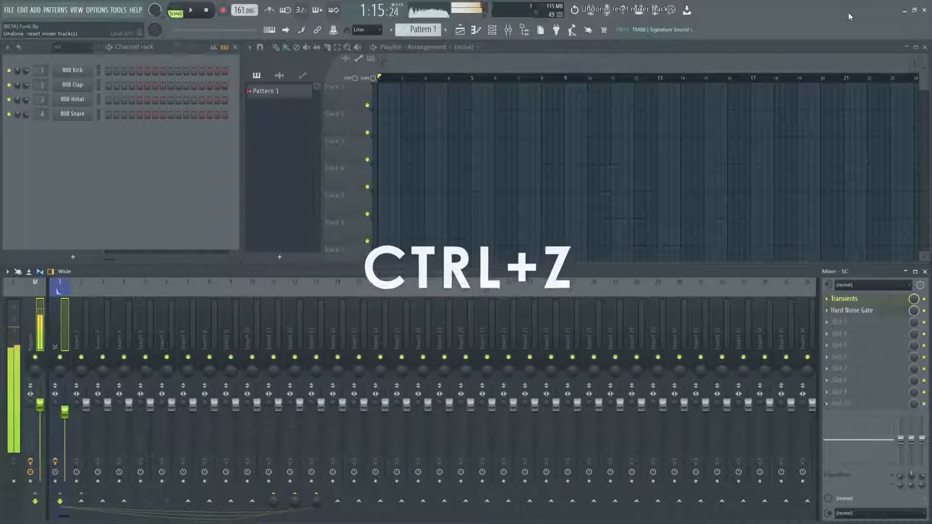
key("ctrl+z")
key("ctrl+z")
key("ctrl+z")
key("ctrl+z")
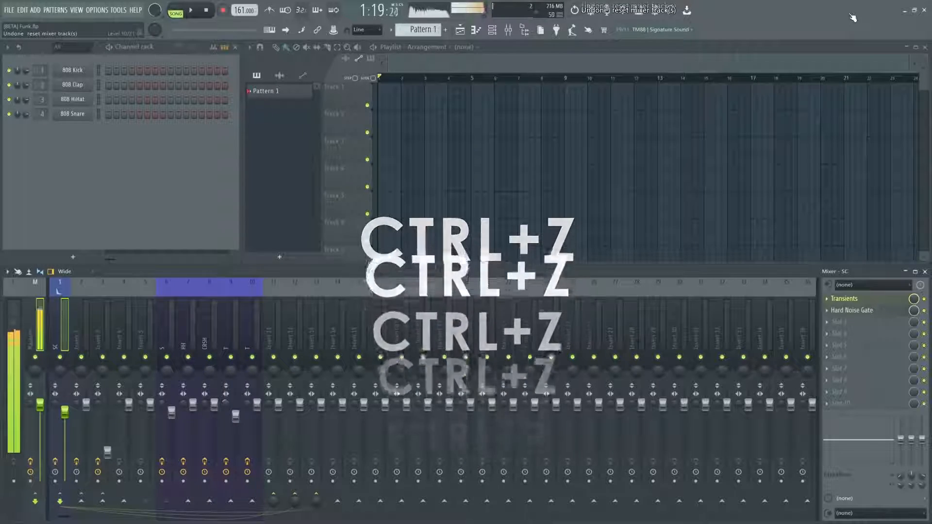
key("ctrl+z")
key("ctrl+z")
key("ctrl+z")
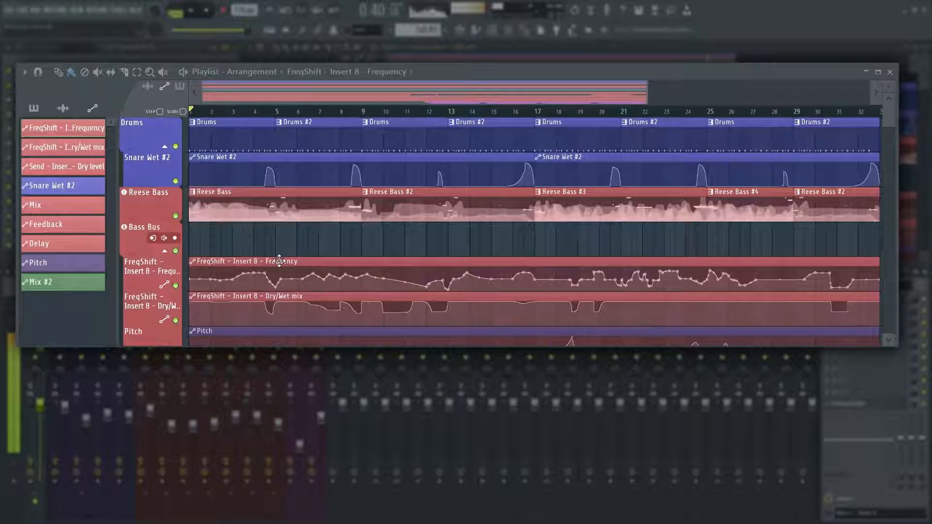
Open the FreqShift - Insert 8 - Frequency automation clip, and reveal its target plugin and linked Frequency control
double_click(279, 260)
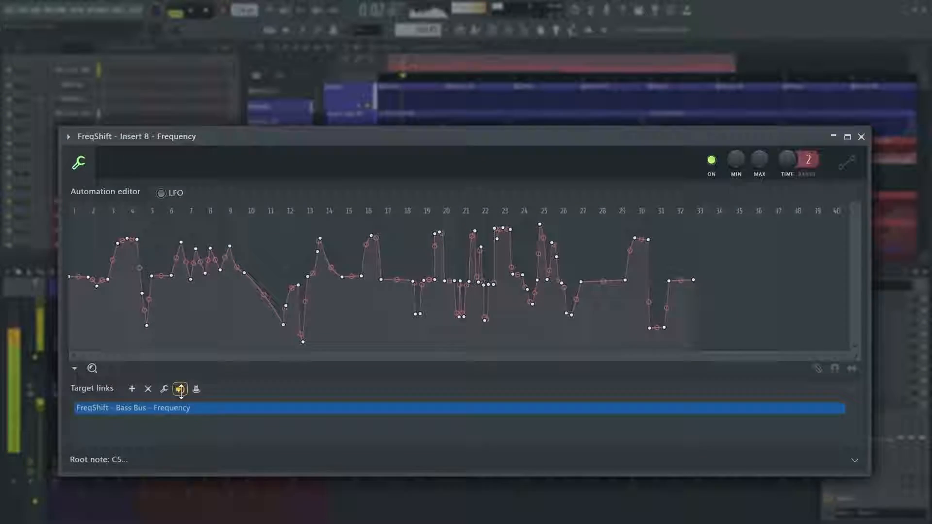
left_click(165, 364)
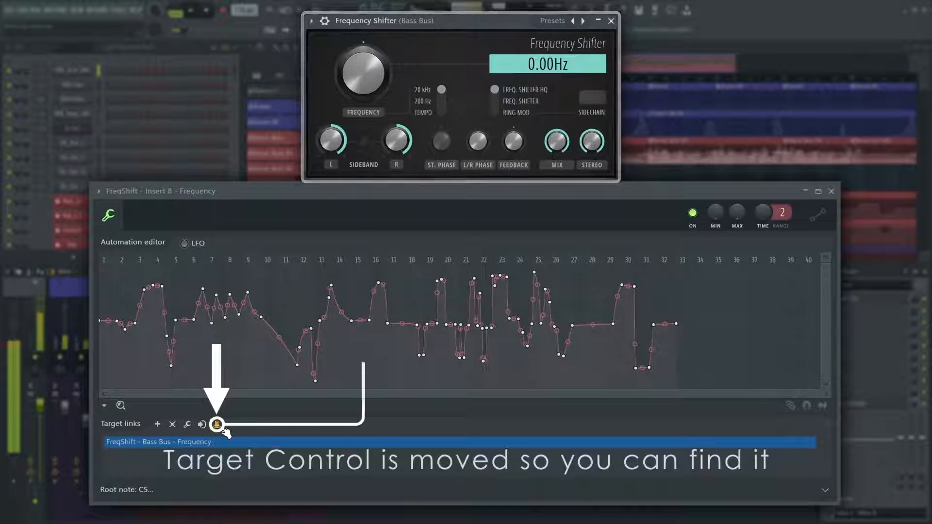
left_click(223, 429)
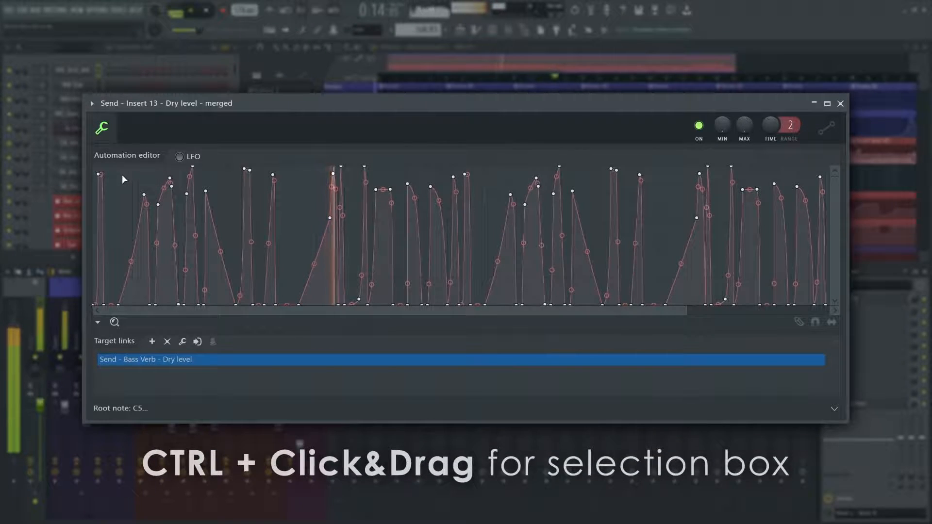
Box-select the upper points of the Send - Insert 13 - Dry level - merged automation and bend the rising curve segment downwards
left_click_drag(122, 175, 825, 287)
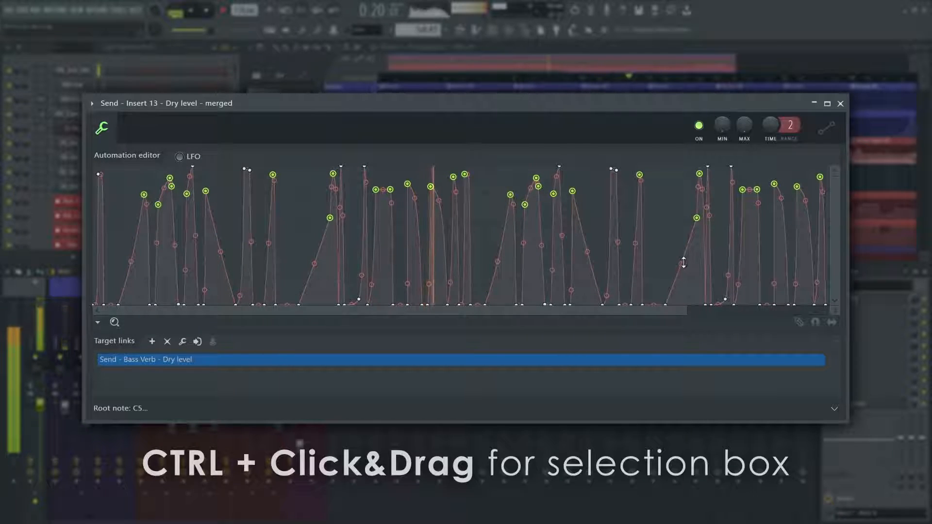
left_click_drag(681, 261, 681, 281)
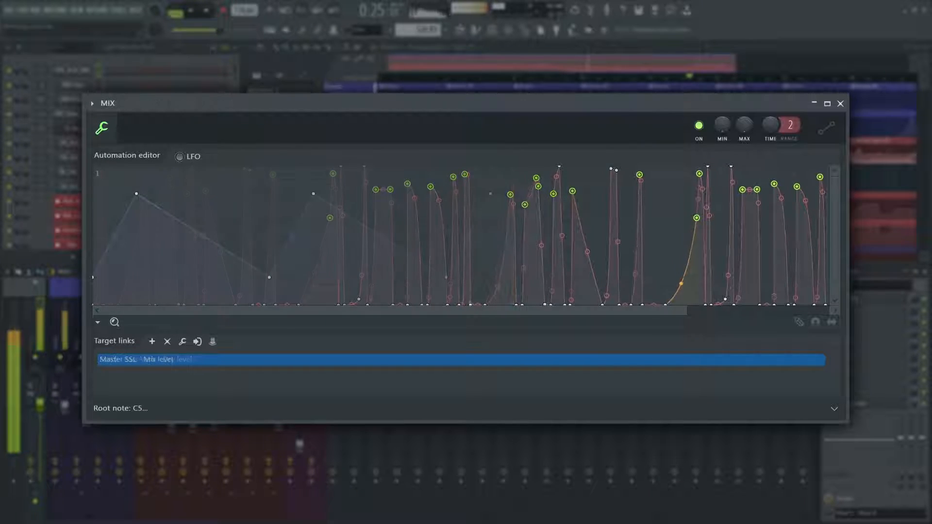
Smooth up the points in the first half of the MIX automation, raising the decimation and adjusting the attack slope
left_click_drag(468, 299, 94, 167)
left_click(98, 322)
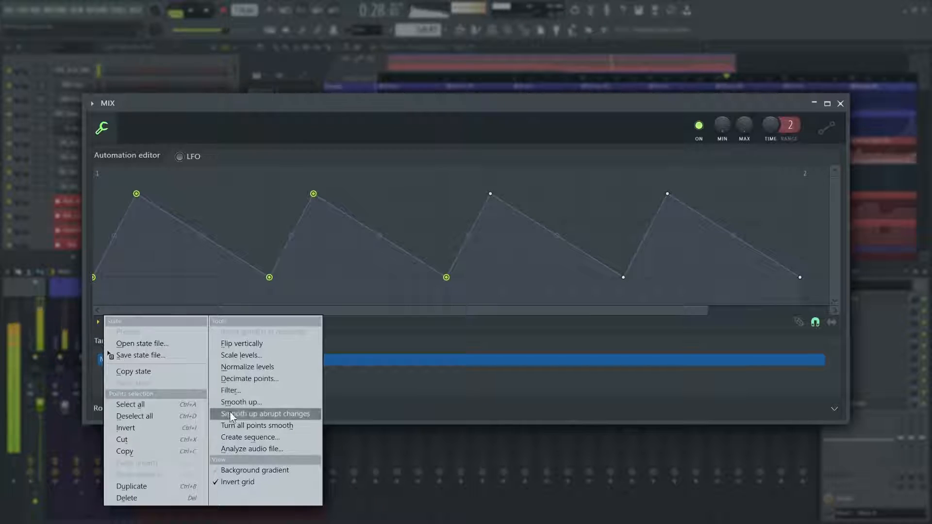
left_click(240, 403)
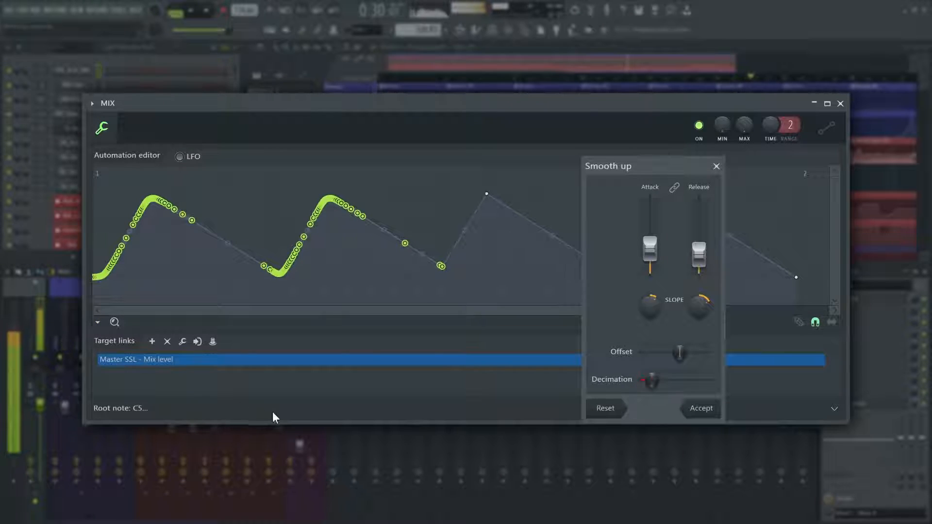
mouse_move(656, 386)
left_mouse_down()
mouse_move(668, 381)
mouse_move(644, 380)
mouse_move(673, 384)
left_mouse_up()
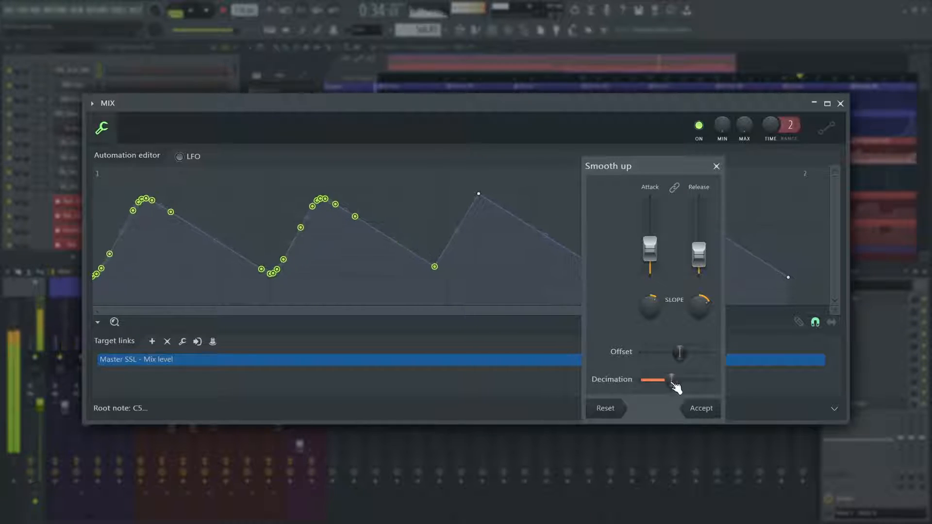
left_click_drag(650, 307, 650, 294)
left_click(699, 410)
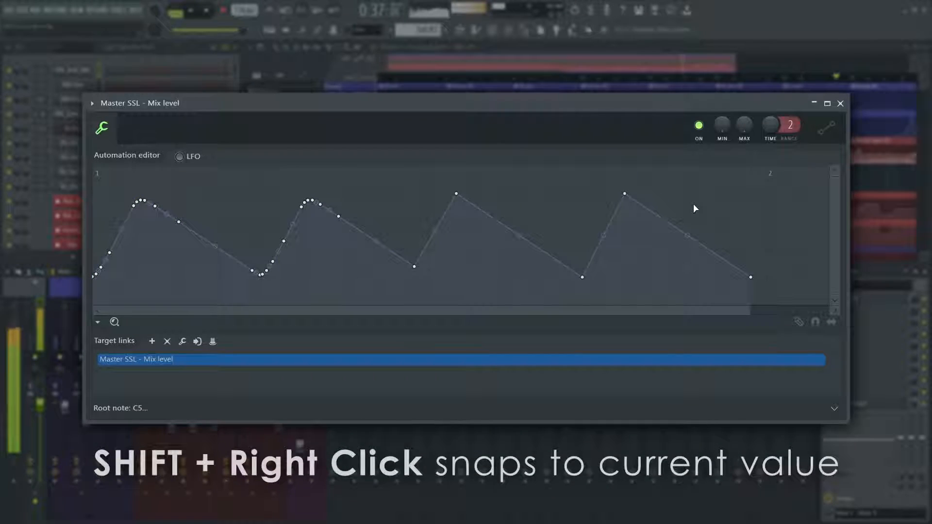
Add points at the curve's current value on the Master SSL - Mix level automation, with grid snap enabled and then overridden
right_click(693, 204, "shift")
right_click(736, 187, "shift")
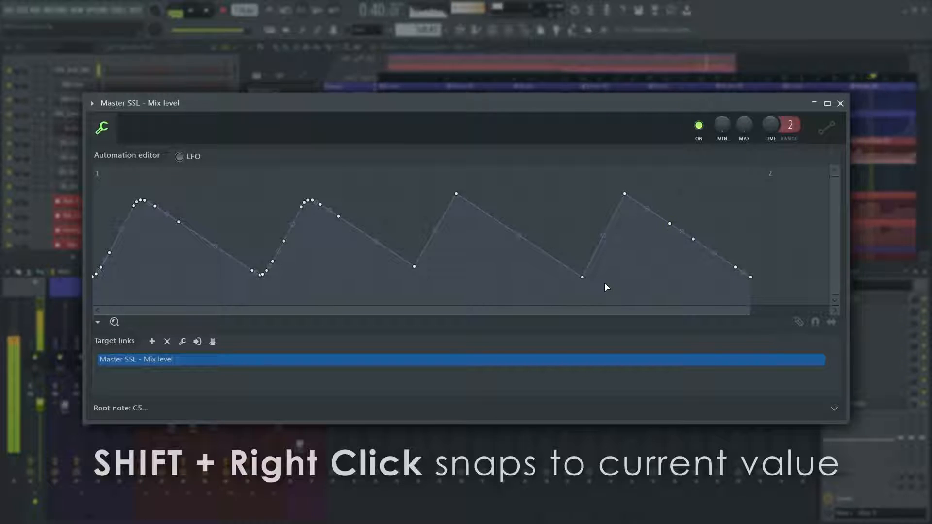
left_click(816, 323)
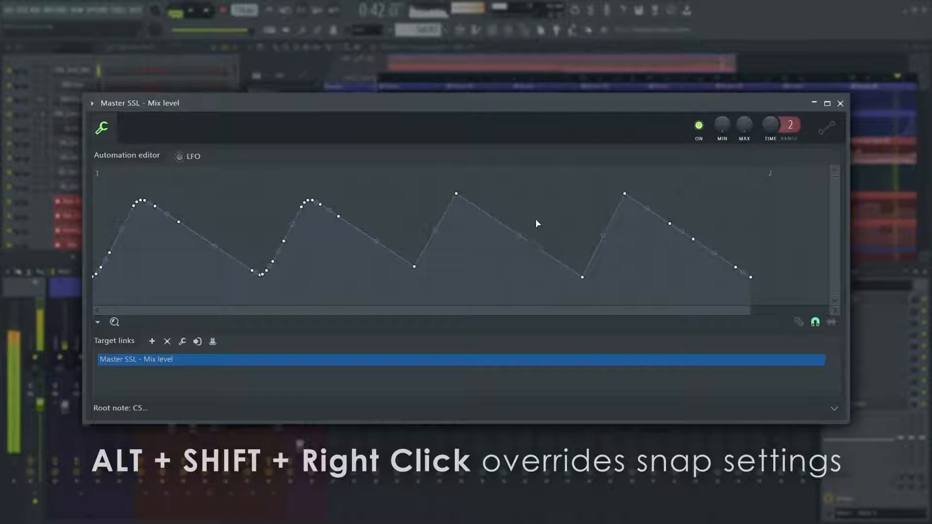
right_click(523, 225, "shift")
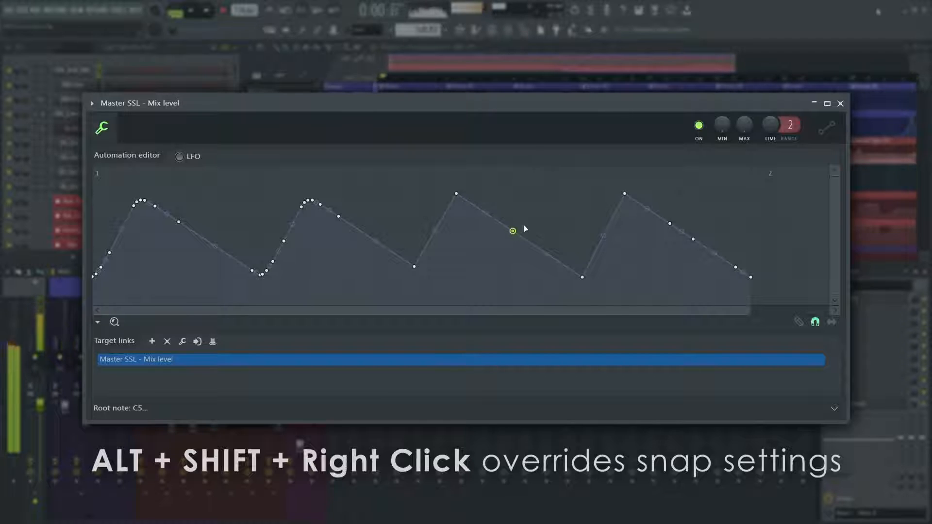
right_click(554, 258, "alt+shift")
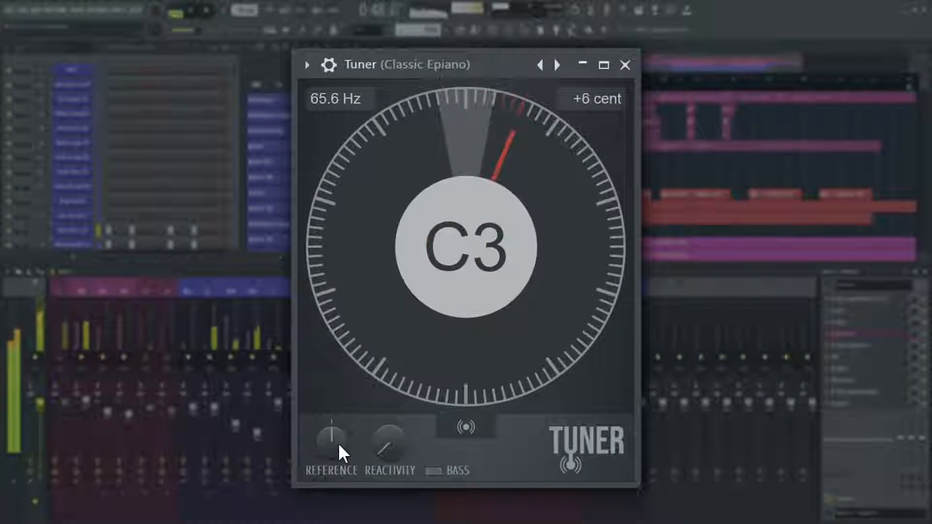
Set the Tuner's Reference value to 432 Hz
right_click(338, 443)
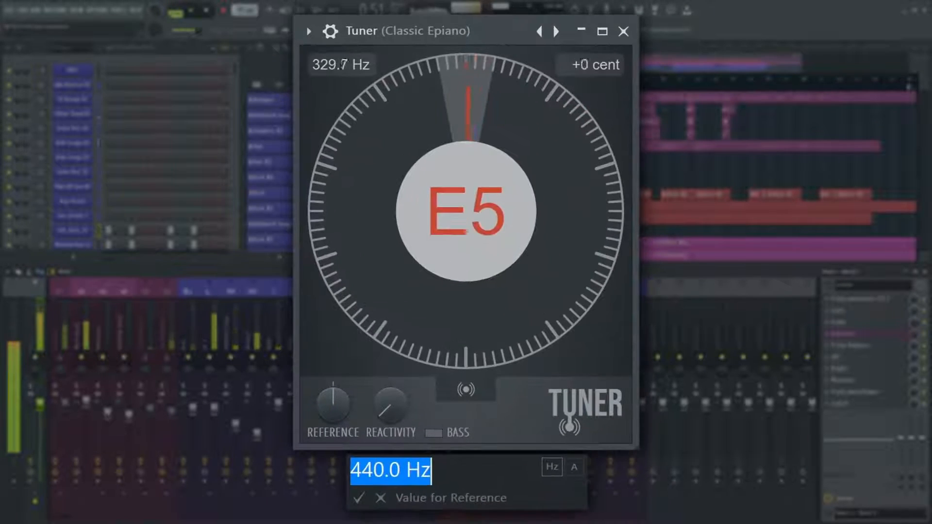
left_click(384, 471)
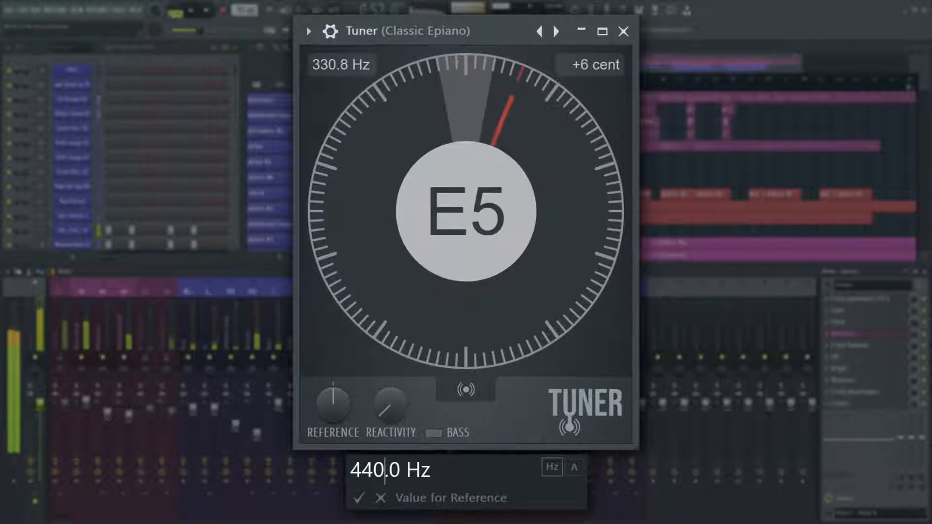
key("shift+Left")
key("shift+Left")
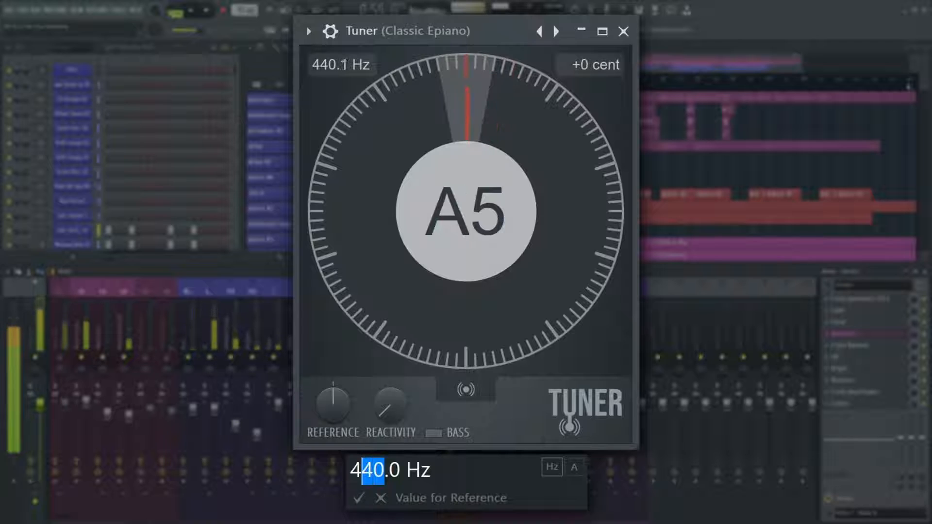
type("432")
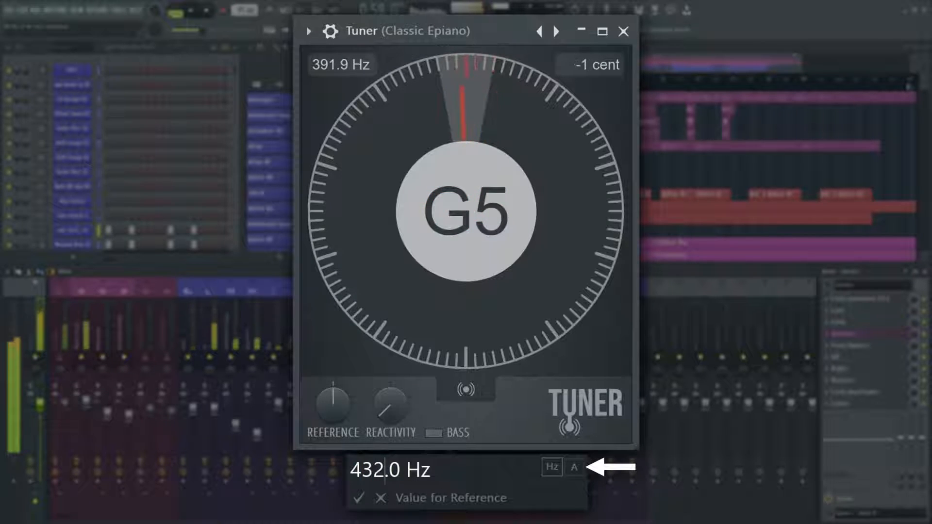
key("Return")
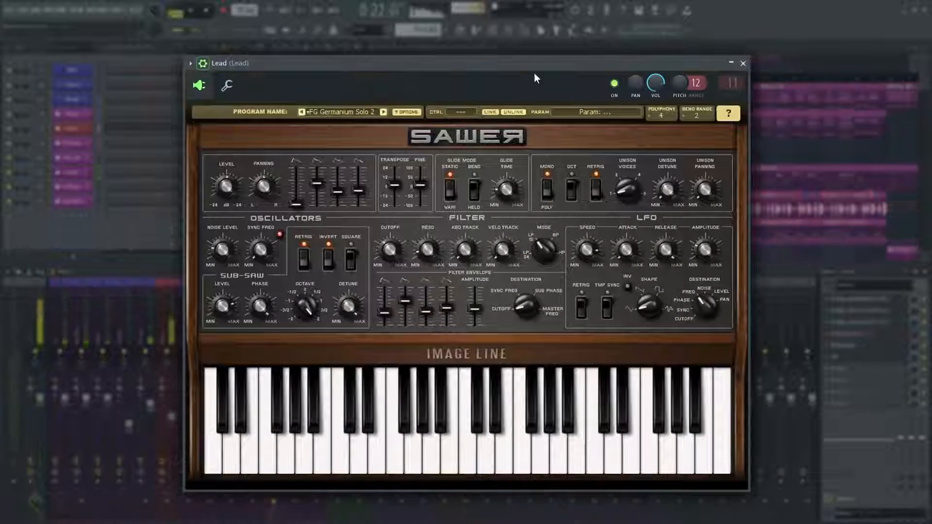
Set the Lead channel's pitch to -1200 cents
right_click(680, 83)
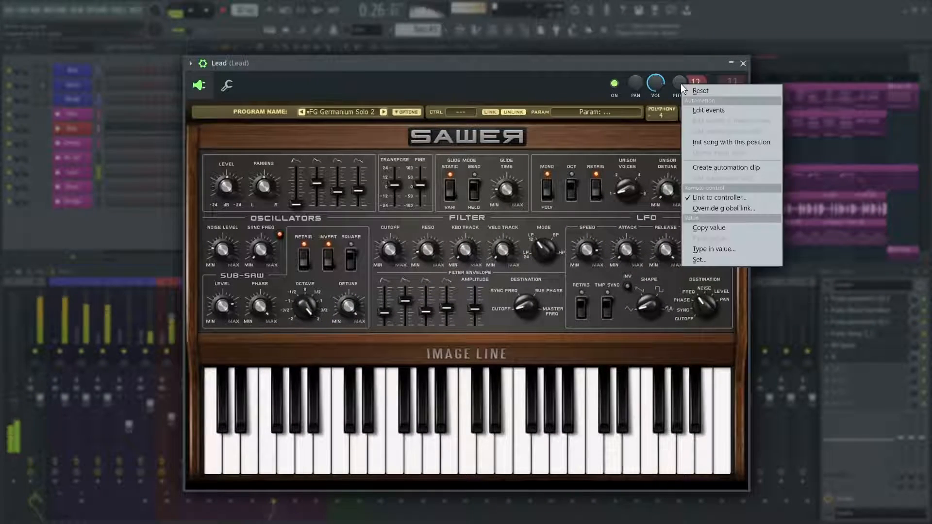
left_click(714, 248)
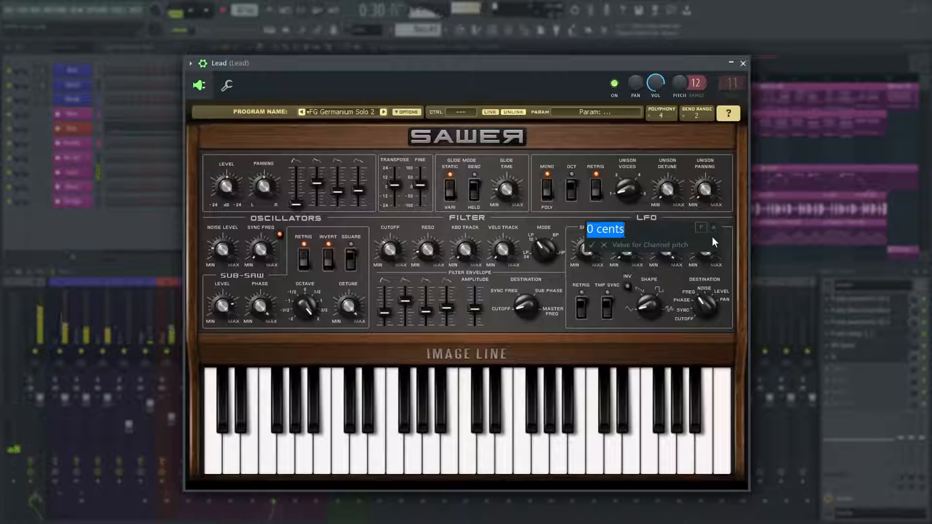
type("-1200")
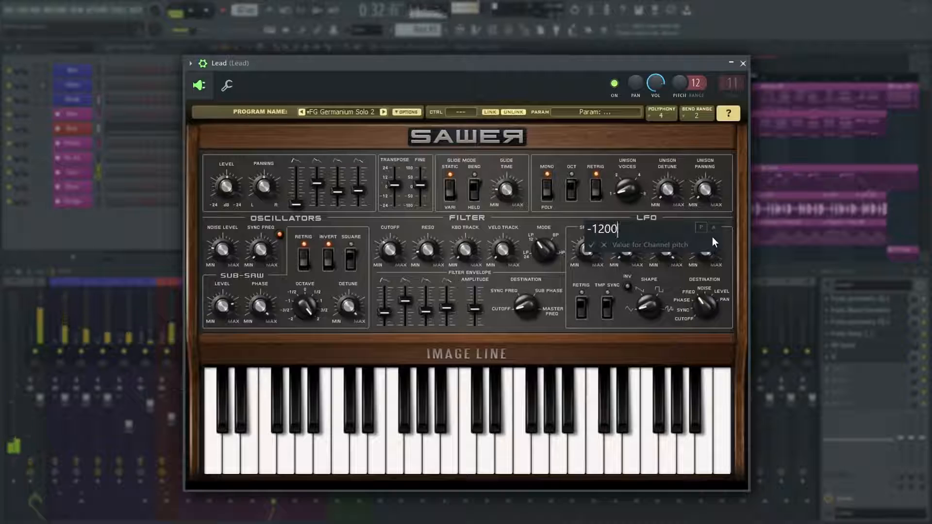
key("Return")
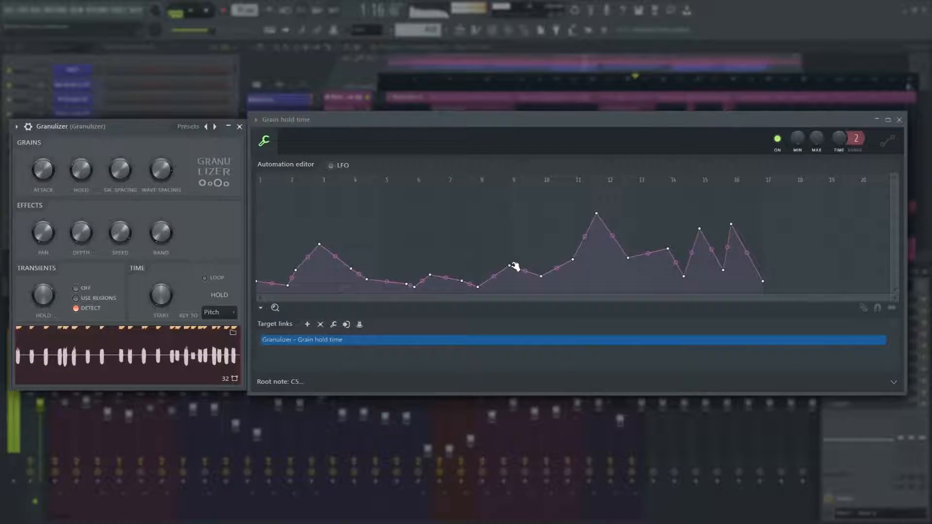
Enter a value of 35 for the Grain hold time automation point at bar 9
right_click(516, 266)
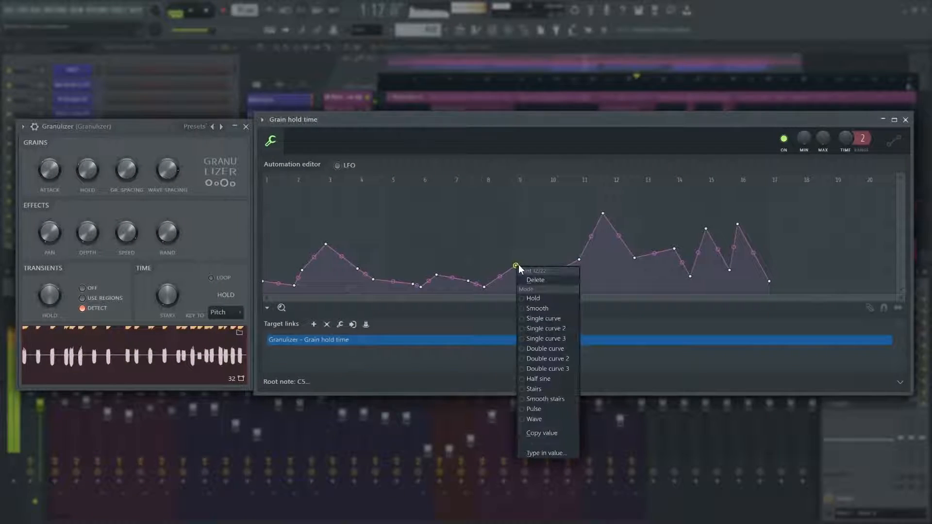
left_click(545, 454)
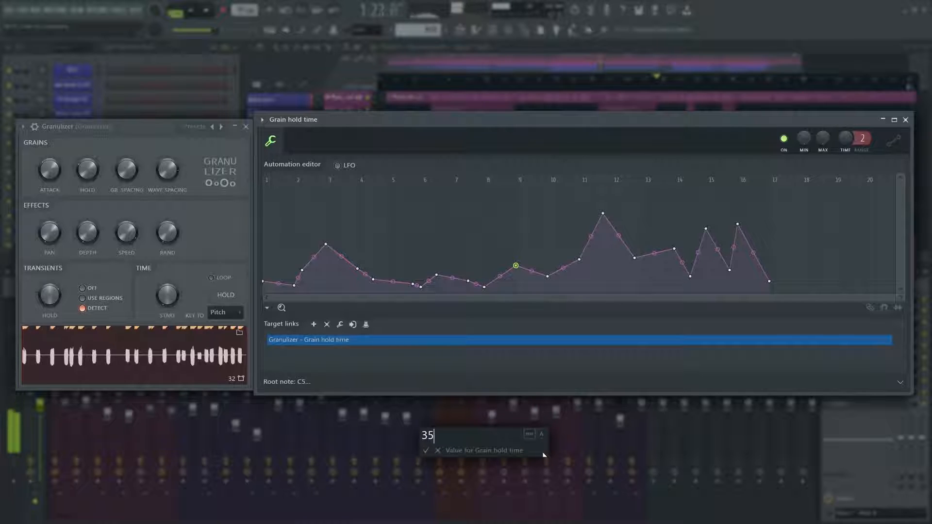
key("Return")
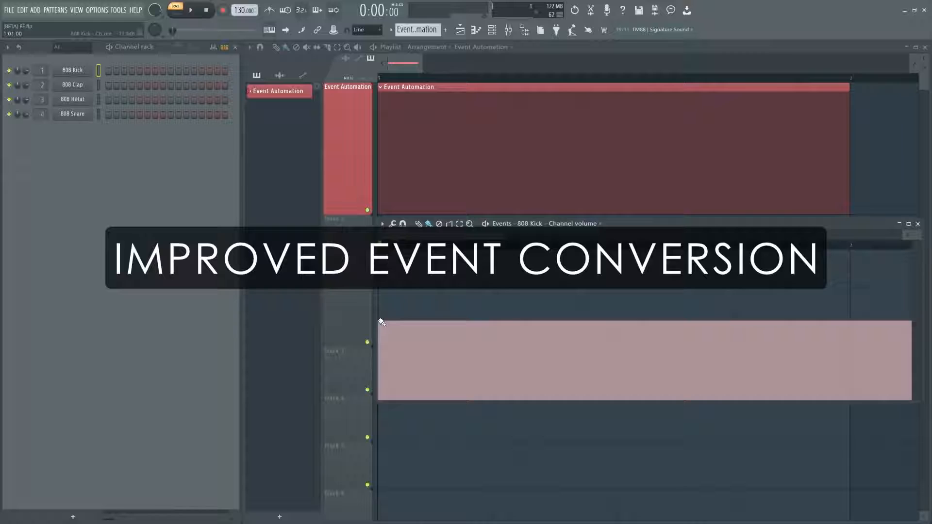
Draw a two-hump Channel volume event curve for the 808 Kick and convert it into an automation clip
mouse_move(379, 318)
left_mouse_down()
mouse_move(638, 323)
mouse_move(850, 398)
left_mouse_up()
left_click(383, 224)
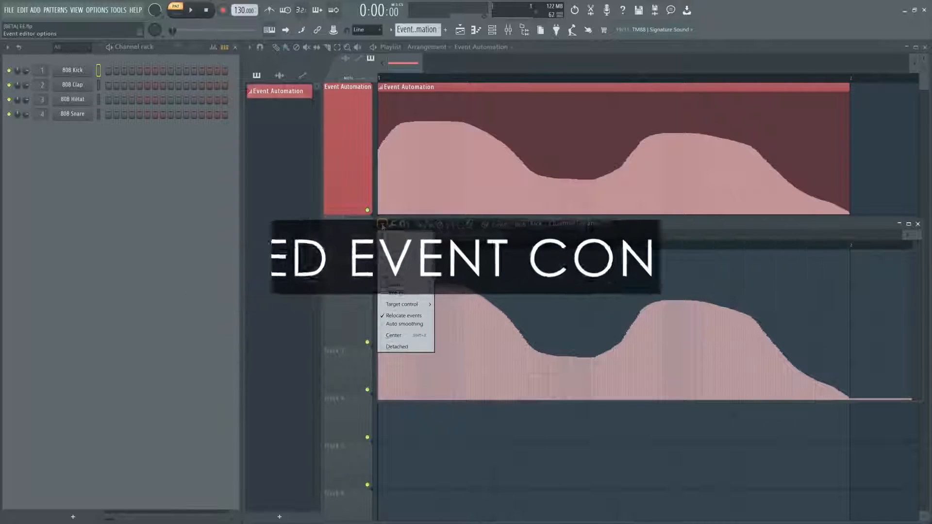
mouse_move(405, 244)
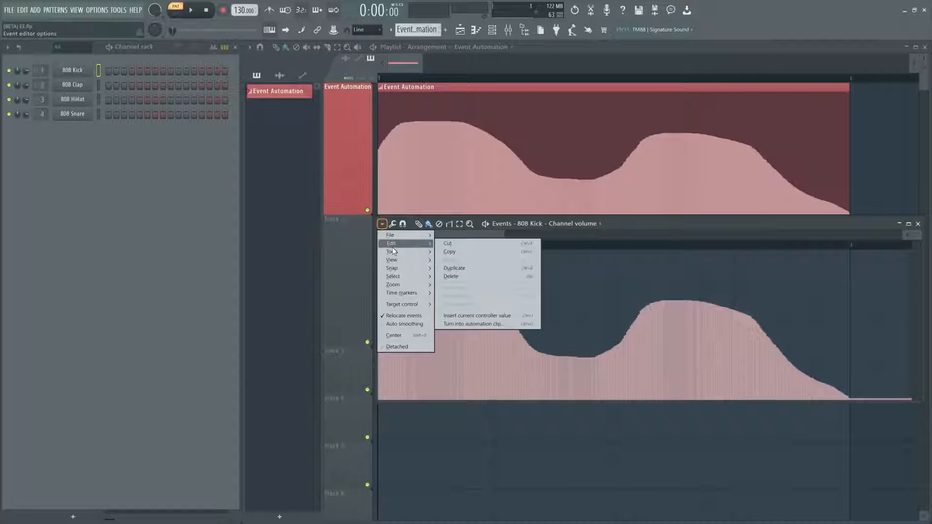
left_click(474, 323)
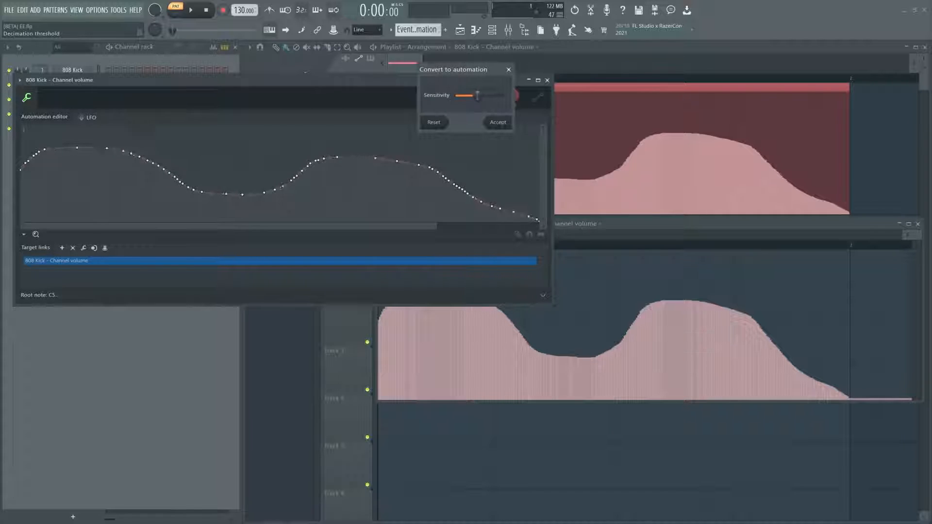
left_click(498, 123)
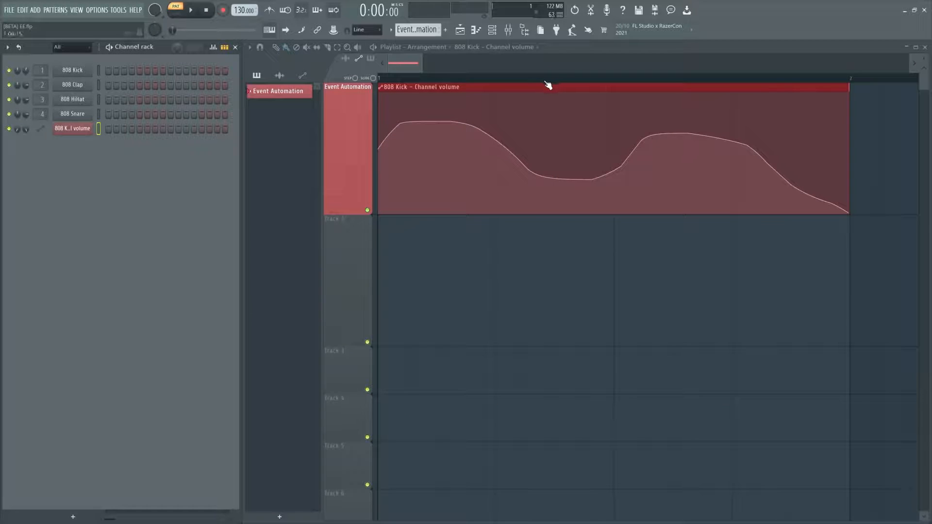
mouse_move(540, 117)
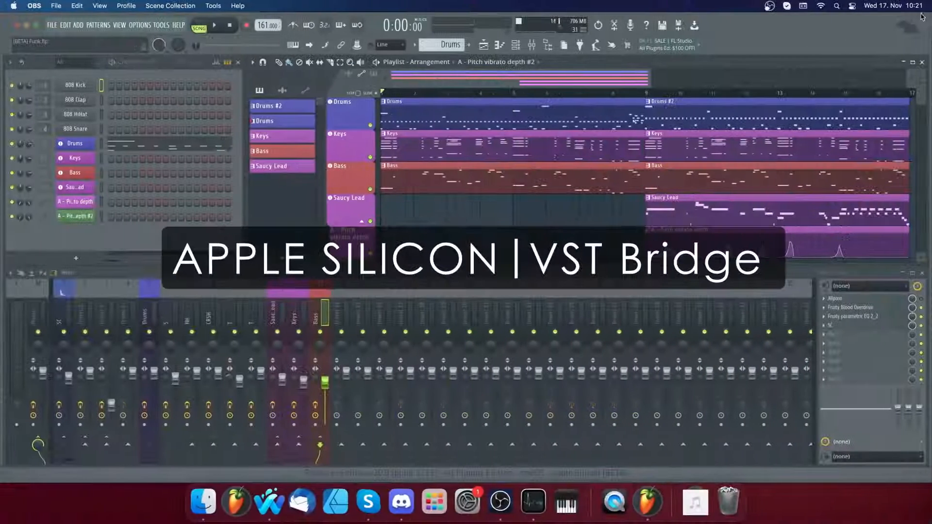
Start song playback and add the VST version of Solid Dynamics to an effect slot on the Master mixer track
left_click(898, 23)
key("space")
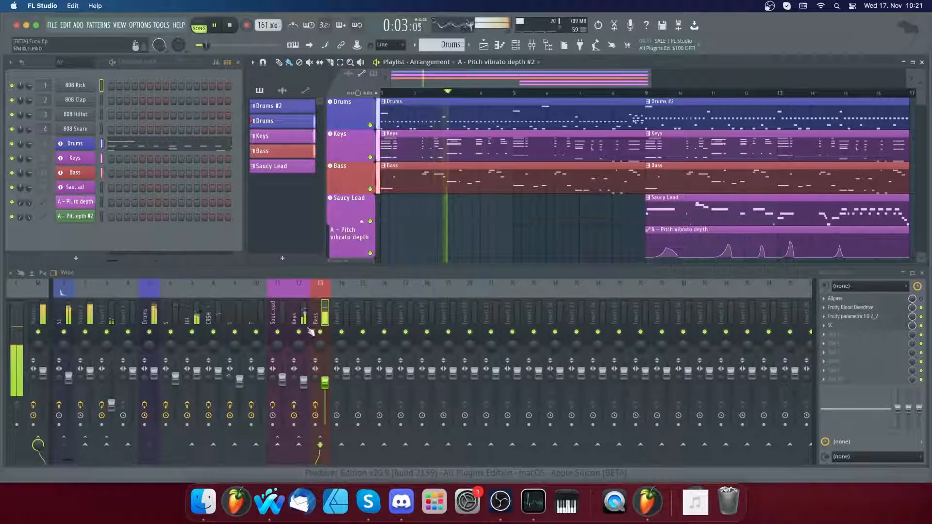
left_click(44, 315)
left_click(869, 313)
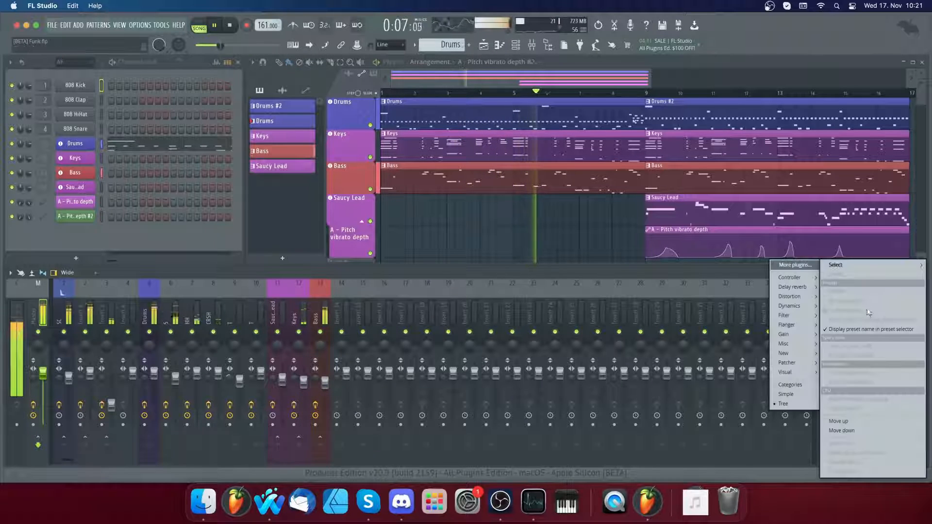
left_click(793, 267)
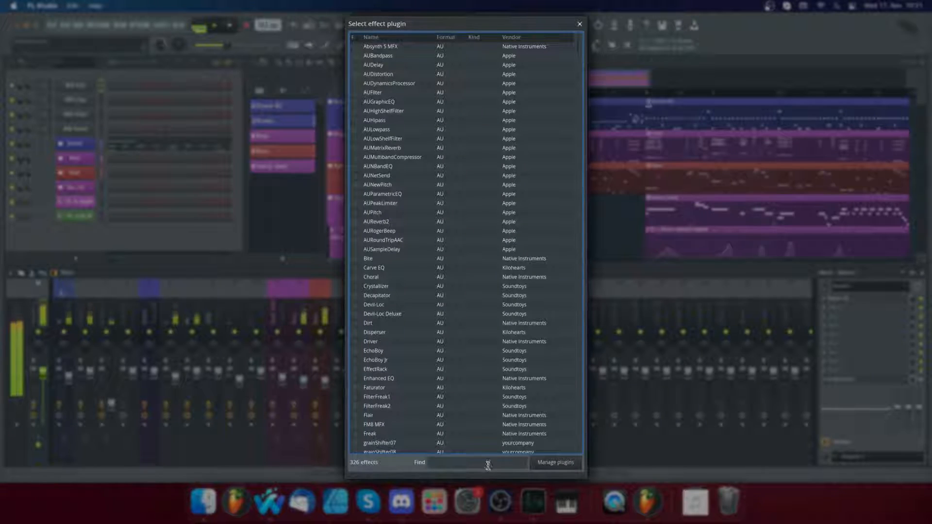
type("solid")
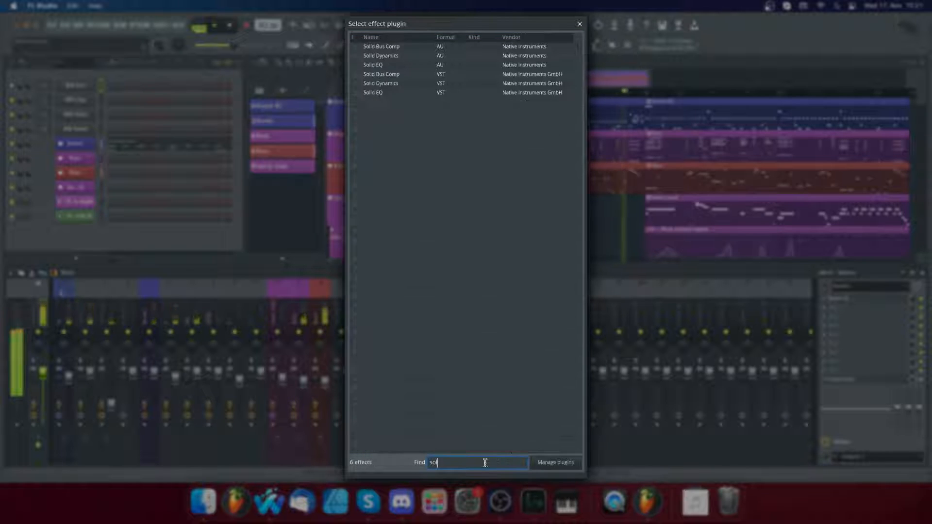
left_click(386, 84)
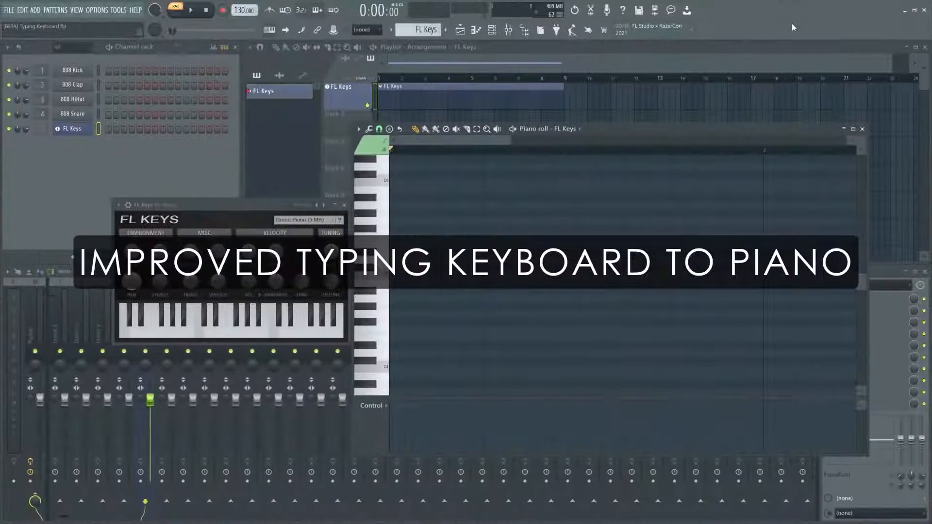
Play a series of single FL Keys notes with the typing keyboard
key("c")
key("v")
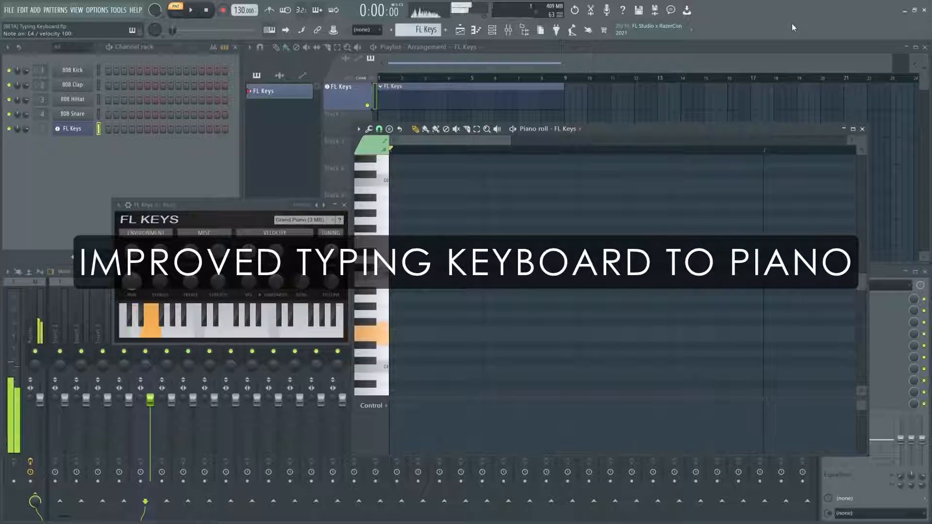
key("b")
key("x")
key("c")
key("z")
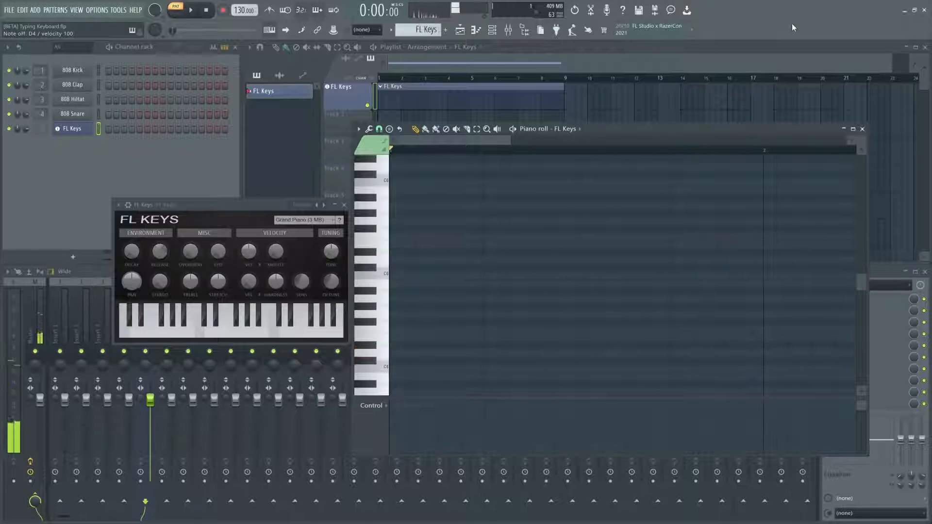
Set the typing keyboard layout to Major + Chords and audition chords on FL Keys
right_click(270, 30)
left_click(281, 81)
key("b")
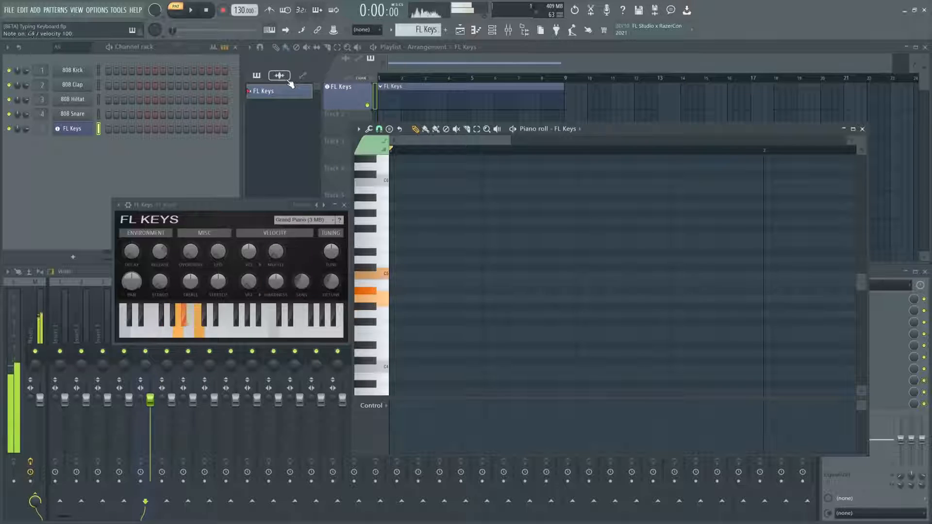
key("c")
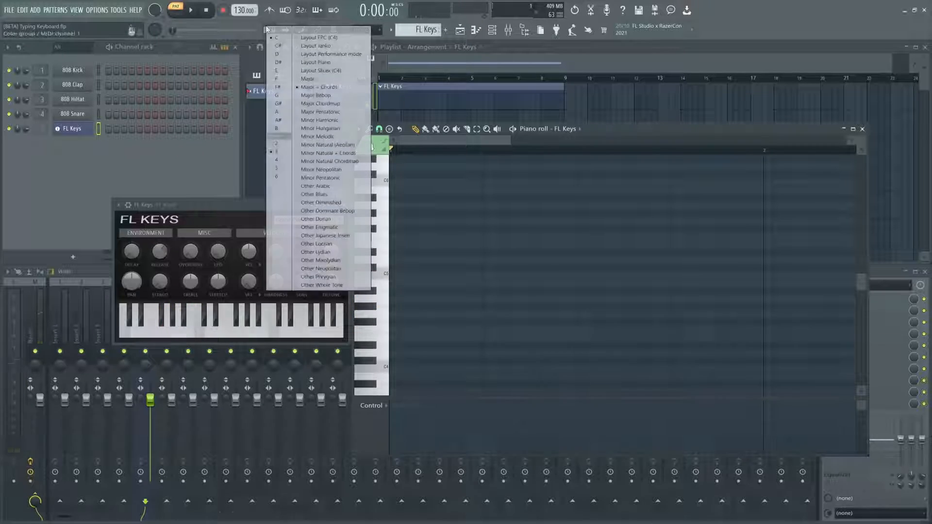
Enter a sequence of chords into the FL Keys piano roll with the typing keyboard
key("1")
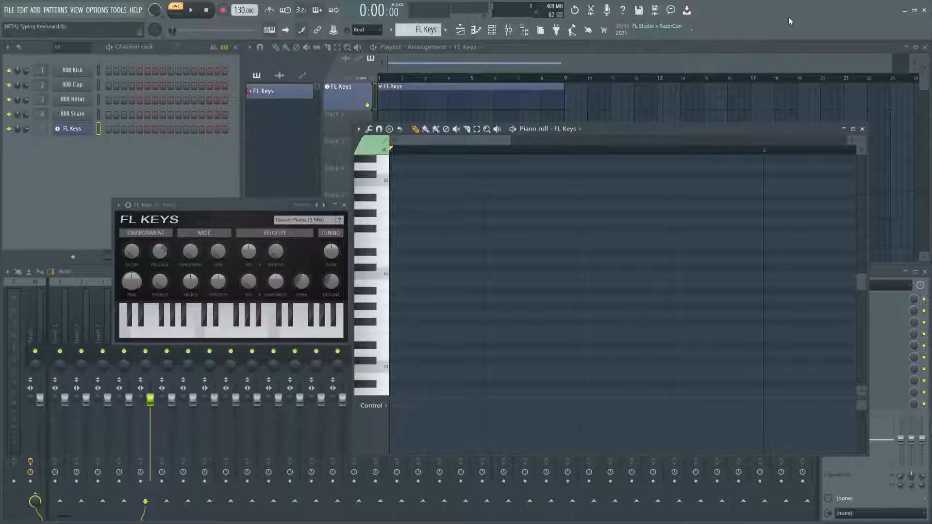
key("8")
key("6")
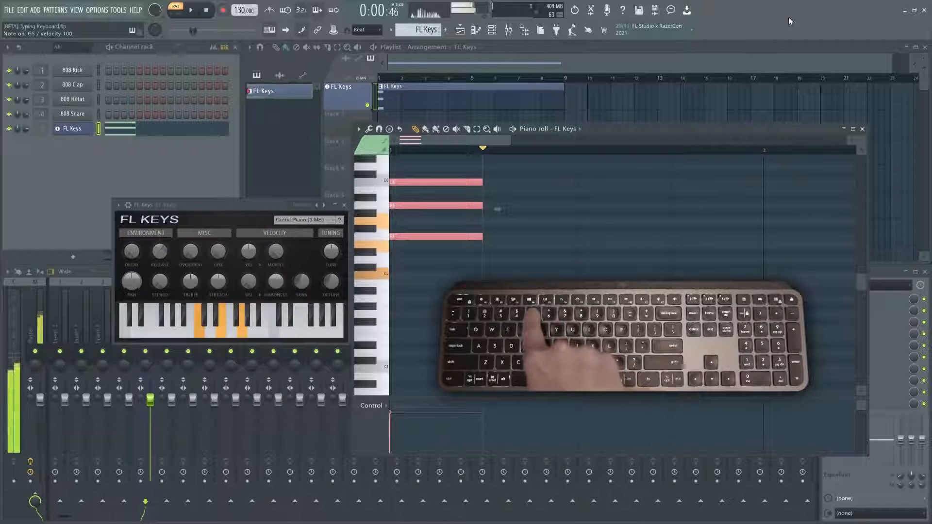
key("4")
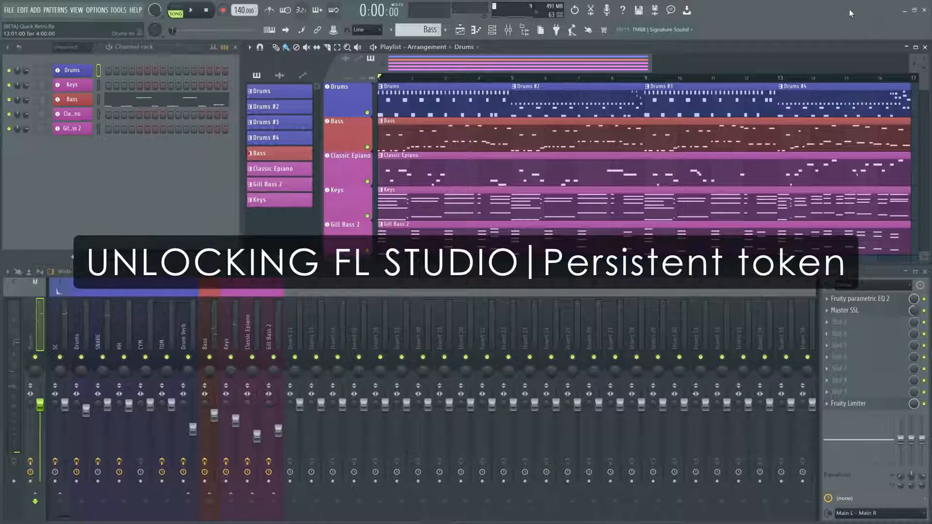
Play the song, renew the FL Studio license from the unlock window and restart without saving the project
key("space")
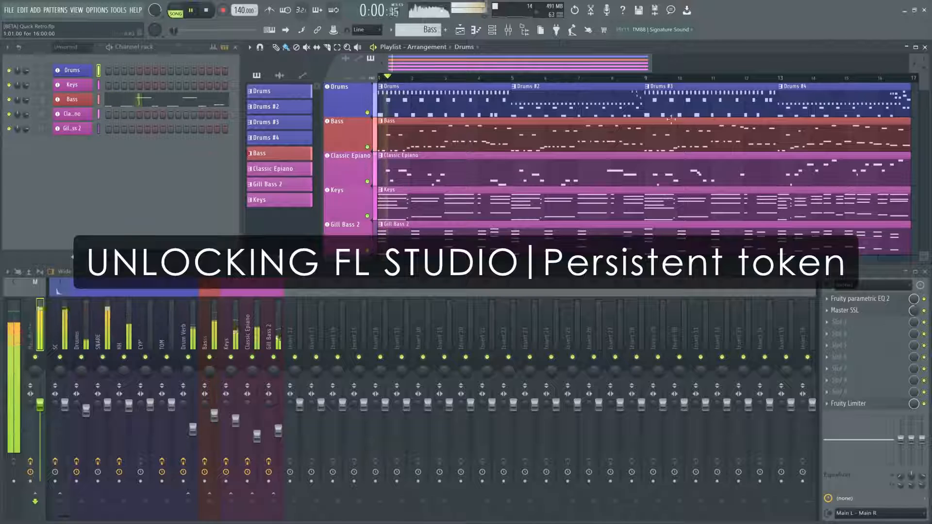
left_click(136, 10)
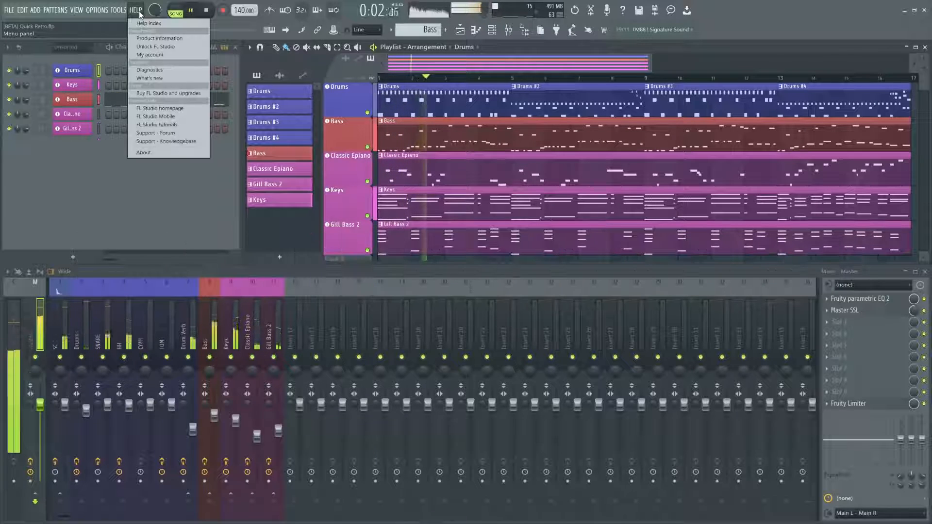
left_click(138, 45)
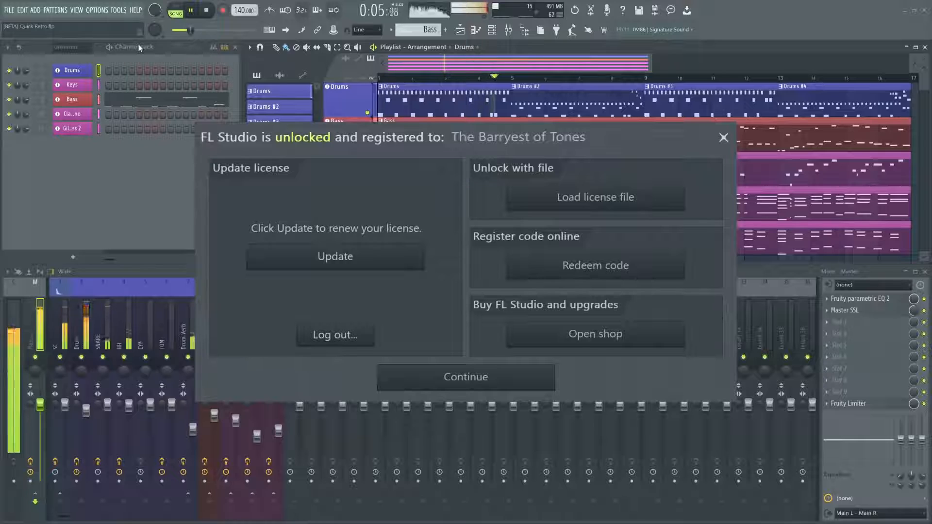
left_click(324, 262)
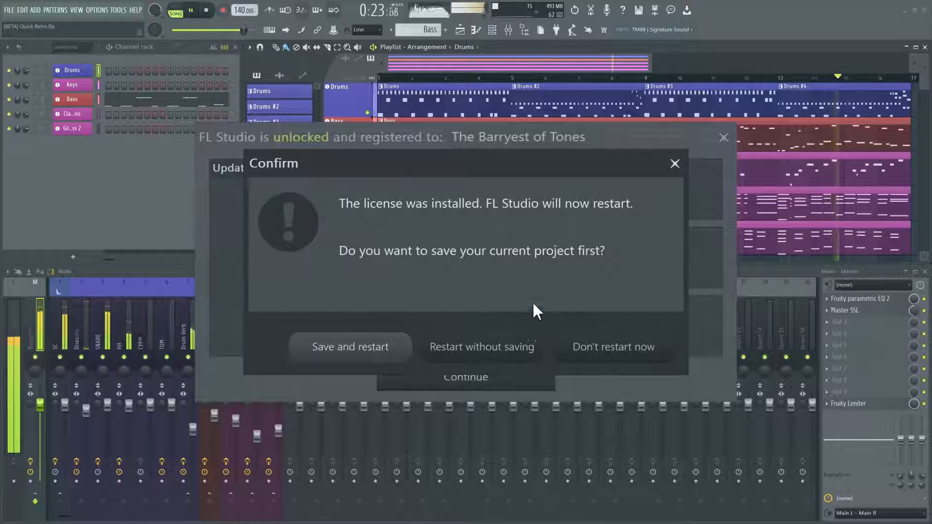
left_click(526, 349)
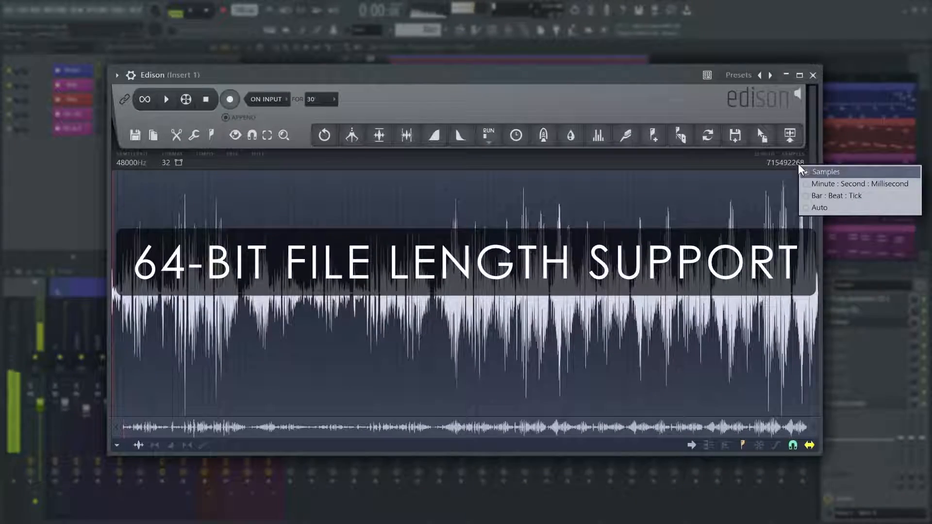
Show Edison's sample length as Minute : Second : Millisecond, select the whole waveform and save the project
left_click(804, 184)
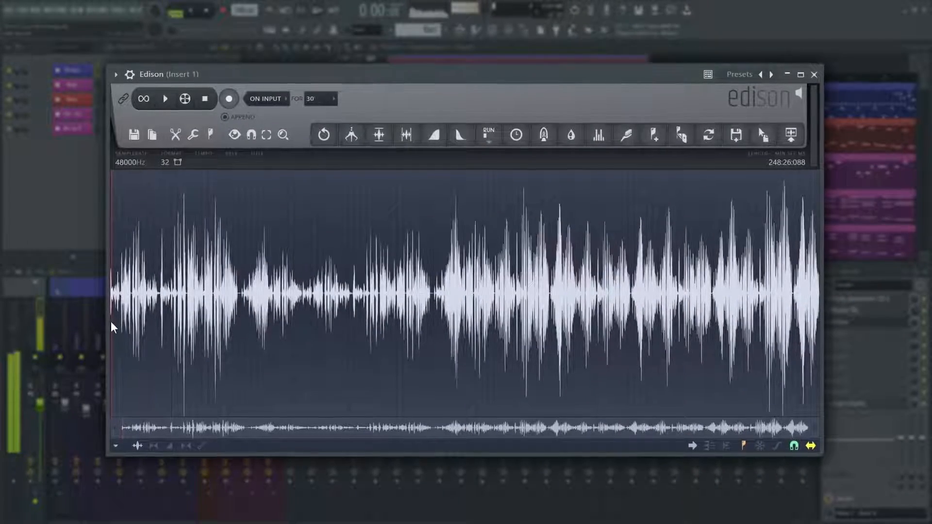
left_click_drag(112, 326, 839, 321)
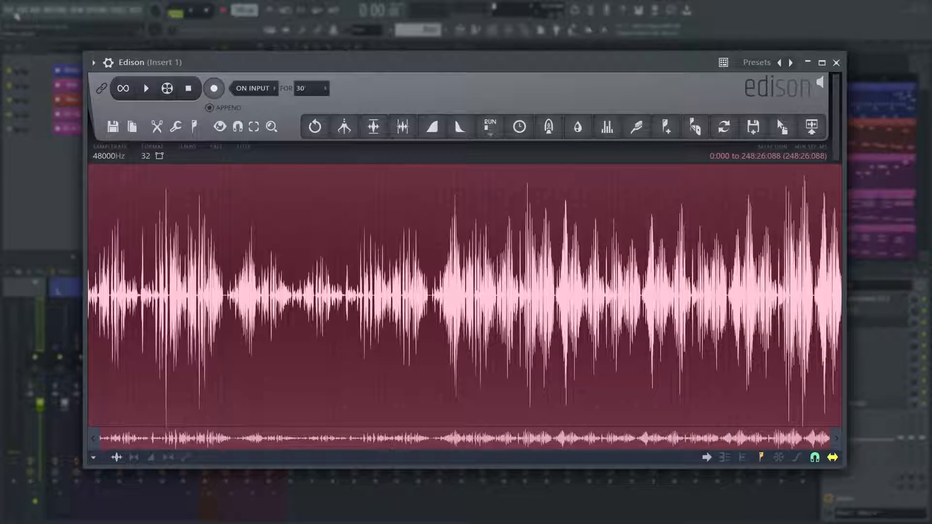
left_click(15, 11)
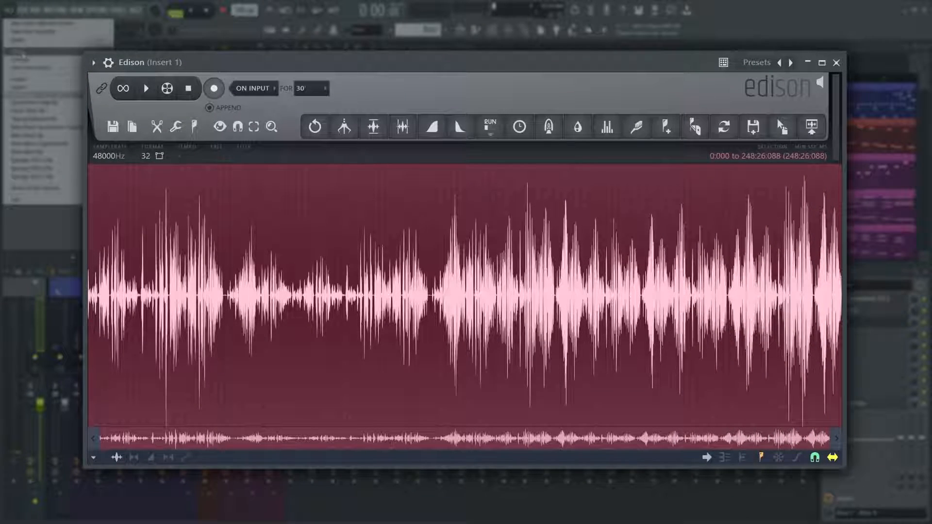
left_click(23, 57)
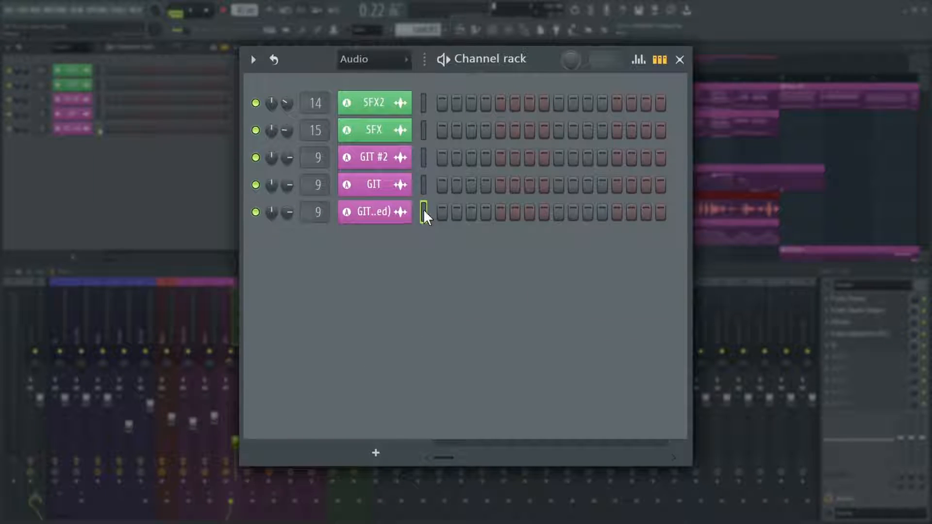
Select the GIT audio channel in the Channel rack's Audio group
left_click(423, 186)
double_click(424, 185)
left_click(423, 186)
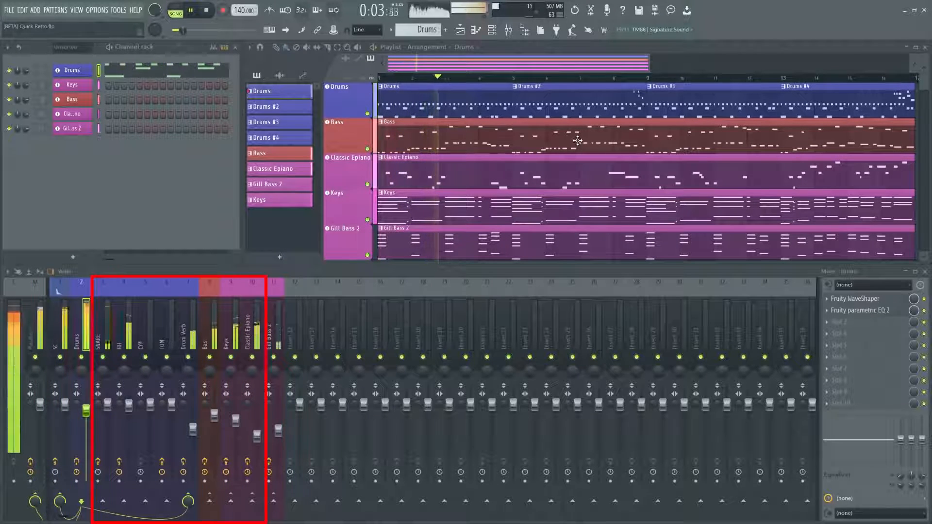
Open the Drums track's FPC plugin, view its preset categories and close it
double_click(348, 100)
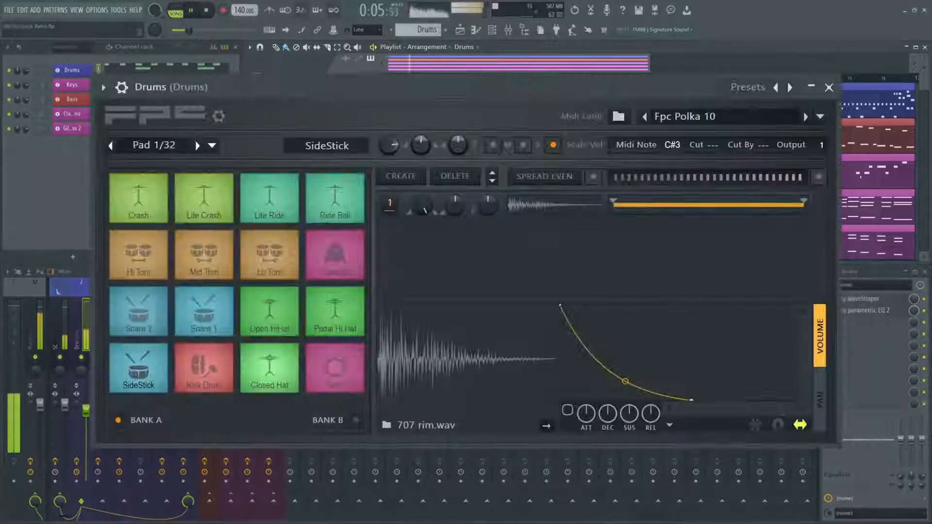
right_click(761, 83)
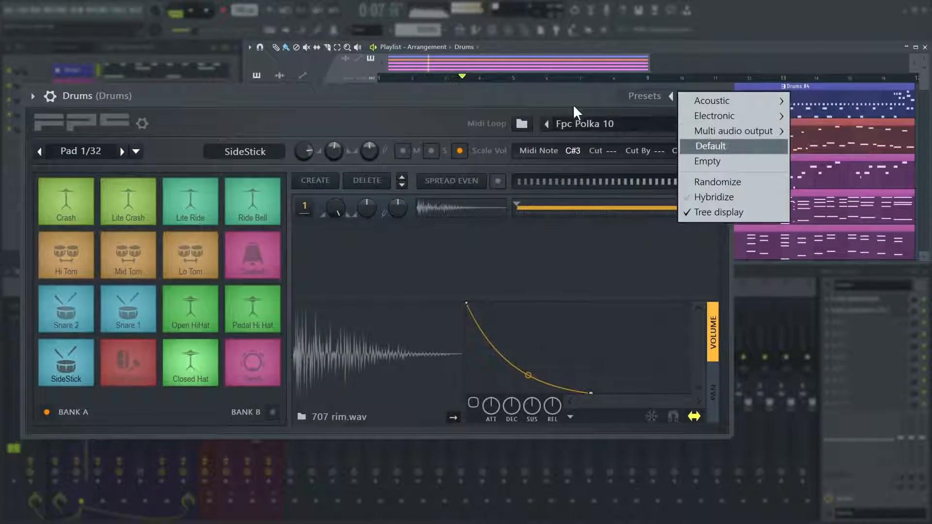
left_click(572, 104)
left_click(829, 88)
Open the Drums pattern in the Piano roll and quick quantize the notes' start times
double_click(538, 97)
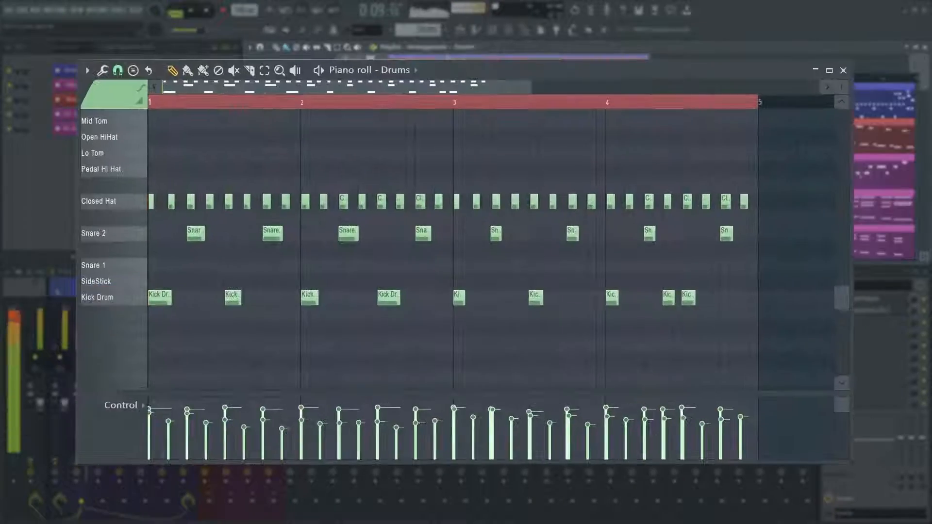
left_click(87, 68)
mouse_move(98, 110)
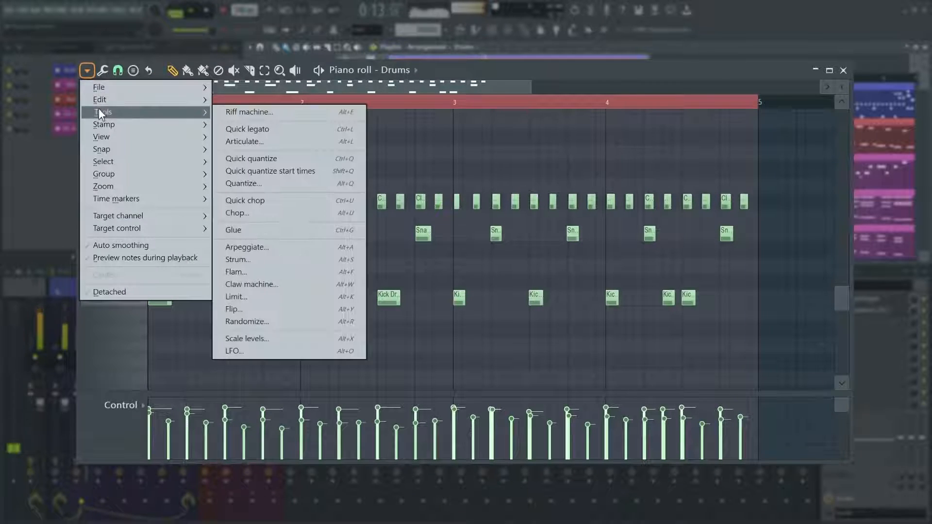
left_click(274, 171)
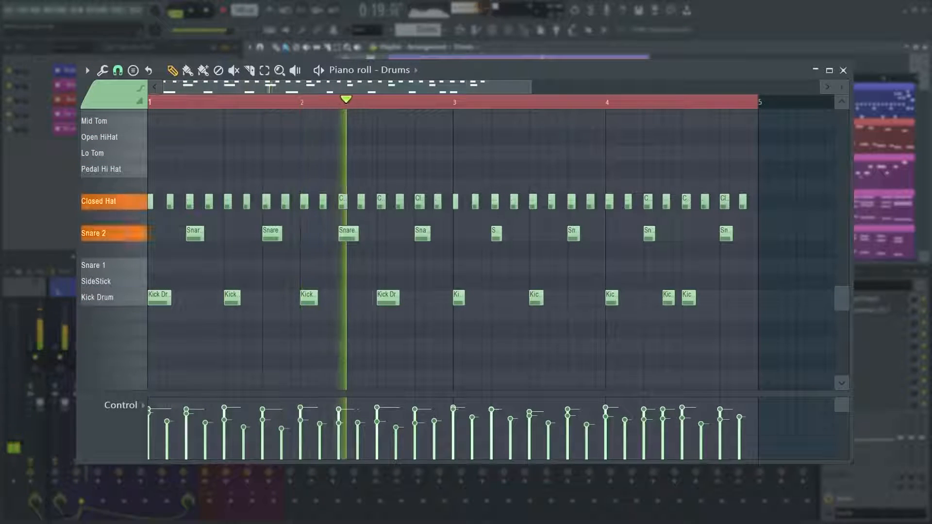
Close the Drums Piano roll and make all clips in the Playlist unique
left_click(843, 72)
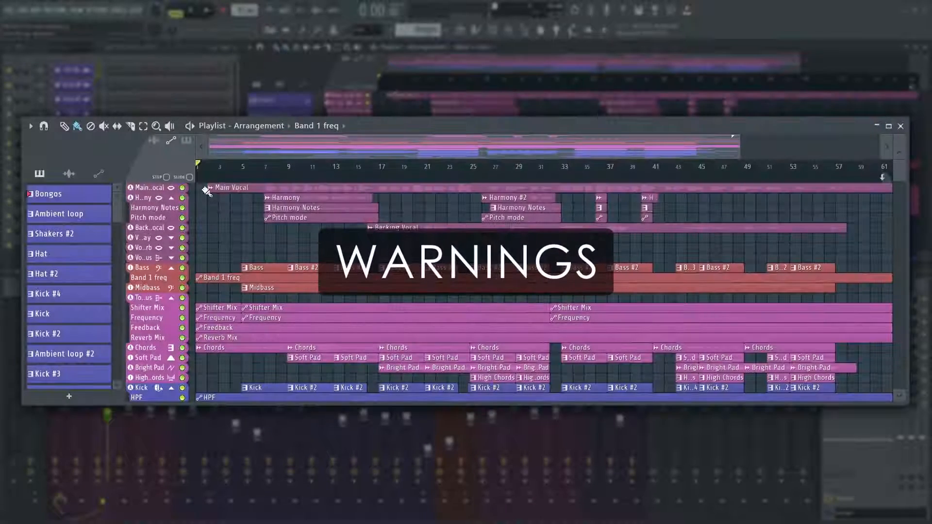
left_click(220, 186)
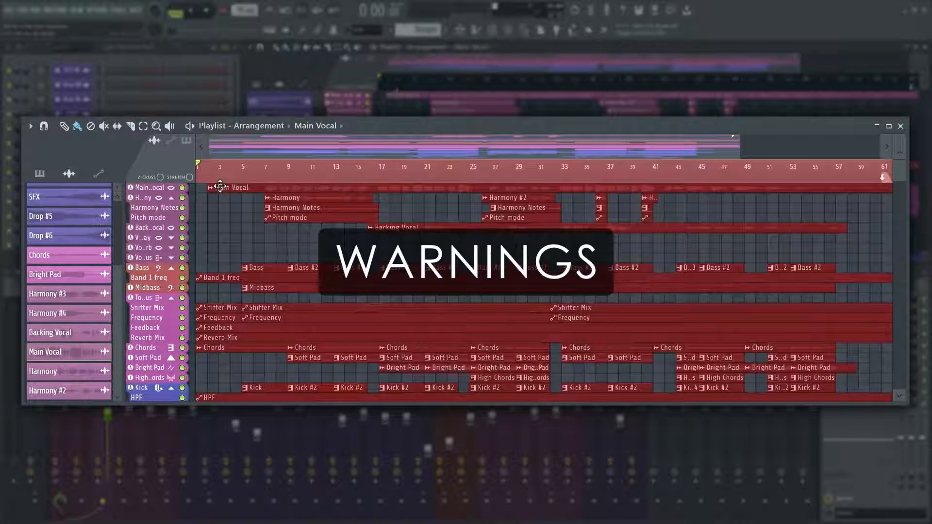
left_click(31, 127)
mouse_move(39, 144)
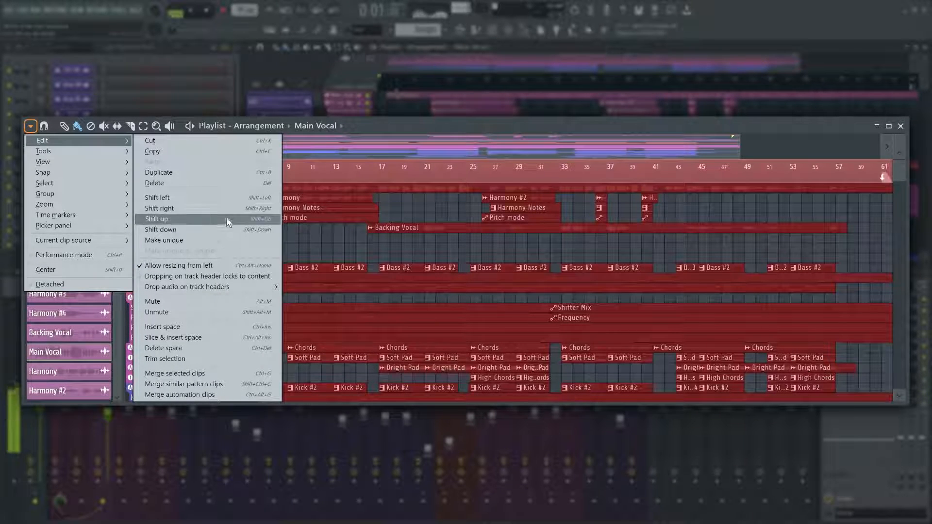
left_click(212, 240)
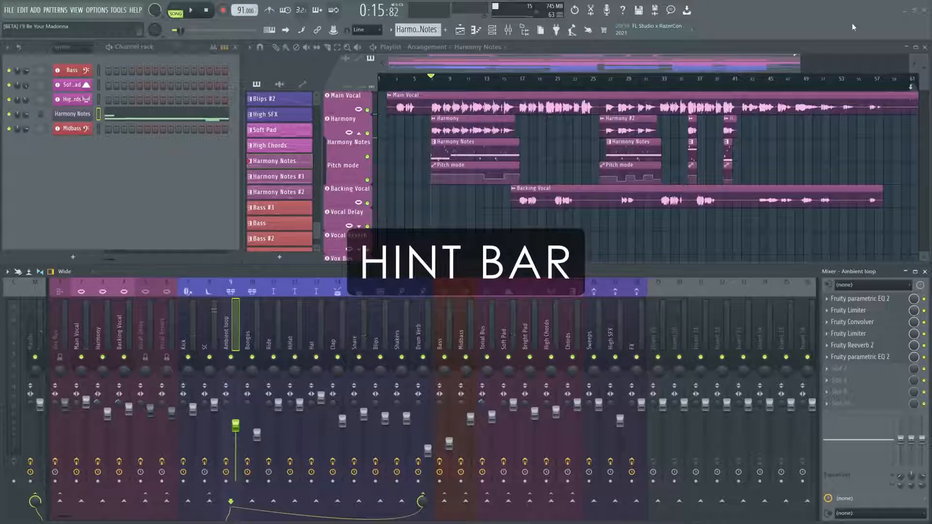
Play the song and raise the Ambient loop mixer track's send level to the Drum Verb track
key("space")
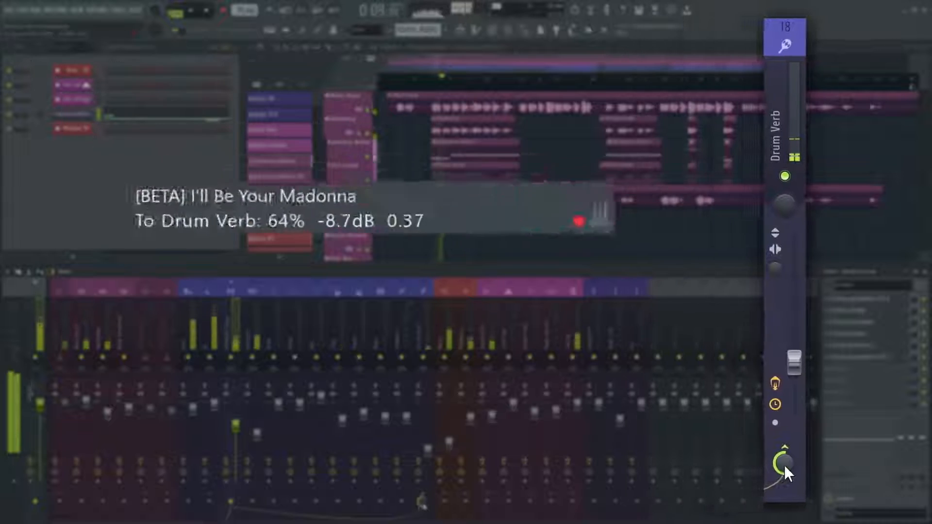
left_click_drag(784, 465, 784, 459)
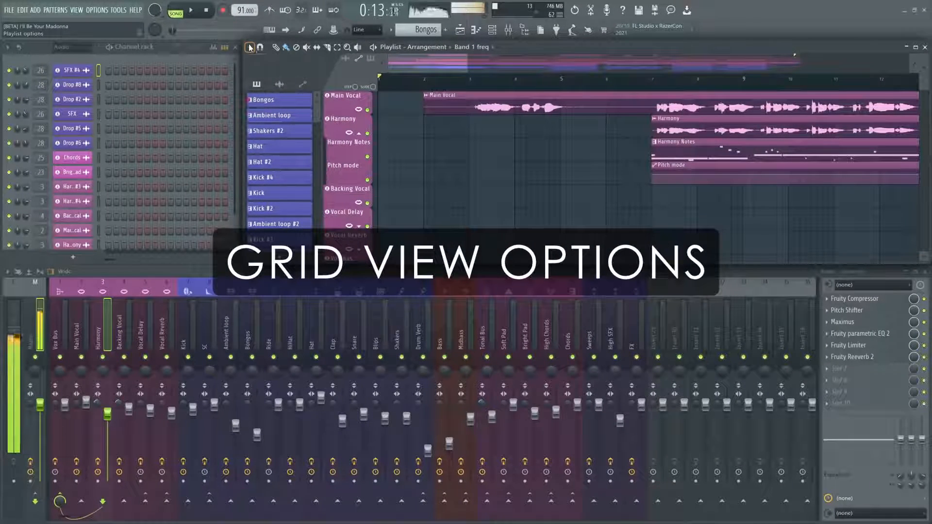
Open the Playlist's grid view options
left_click(250, 47)
mouse_move(260, 75)
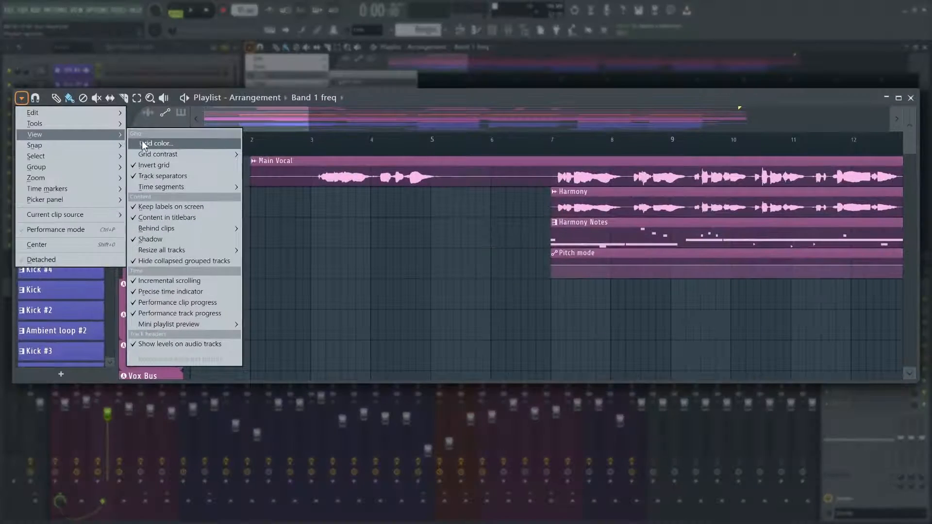